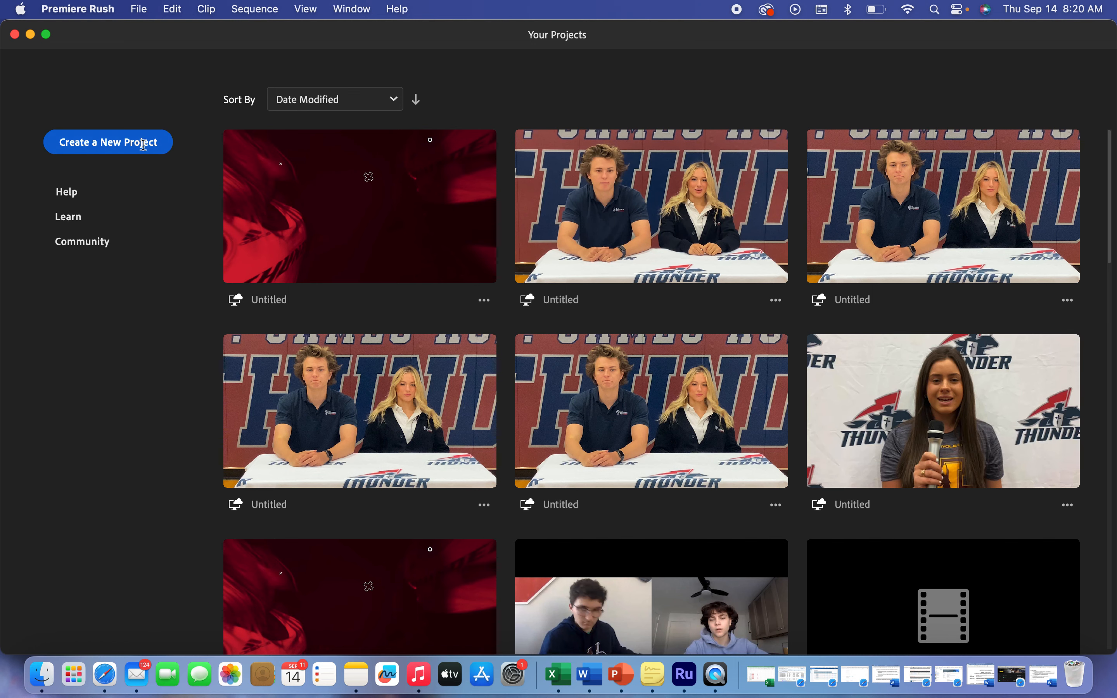
# Create a new project with the Intro Voice and Aluminum audio files from the Desktop folder Pod #1
pyautogui.click(143, 145)
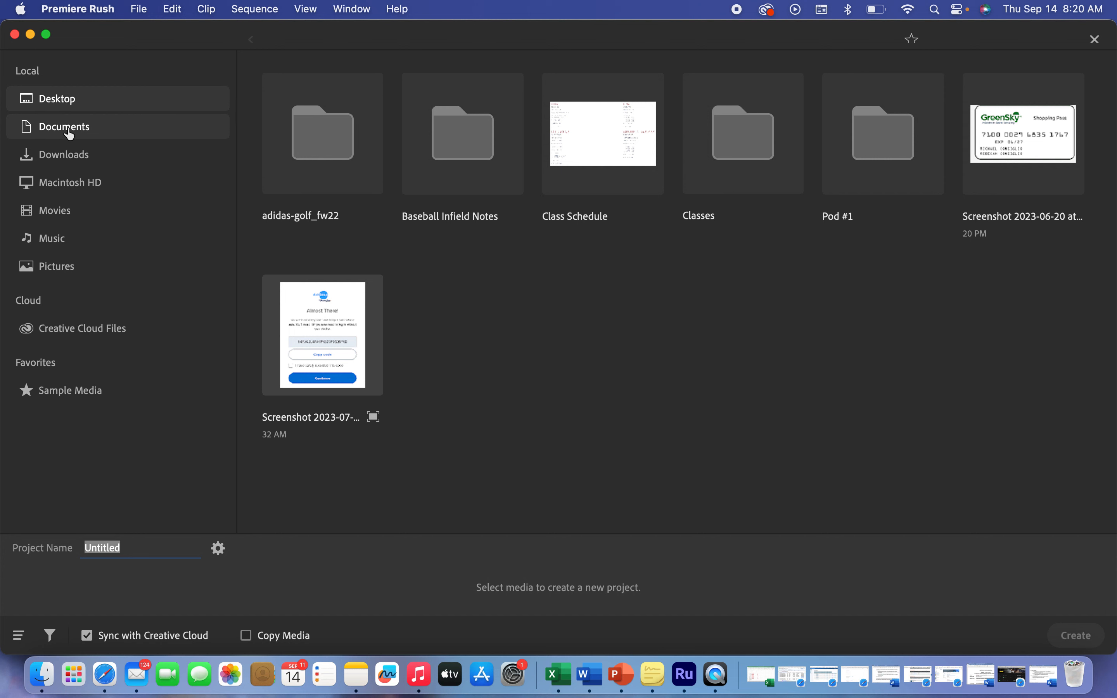
pyautogui.click(55, 98)
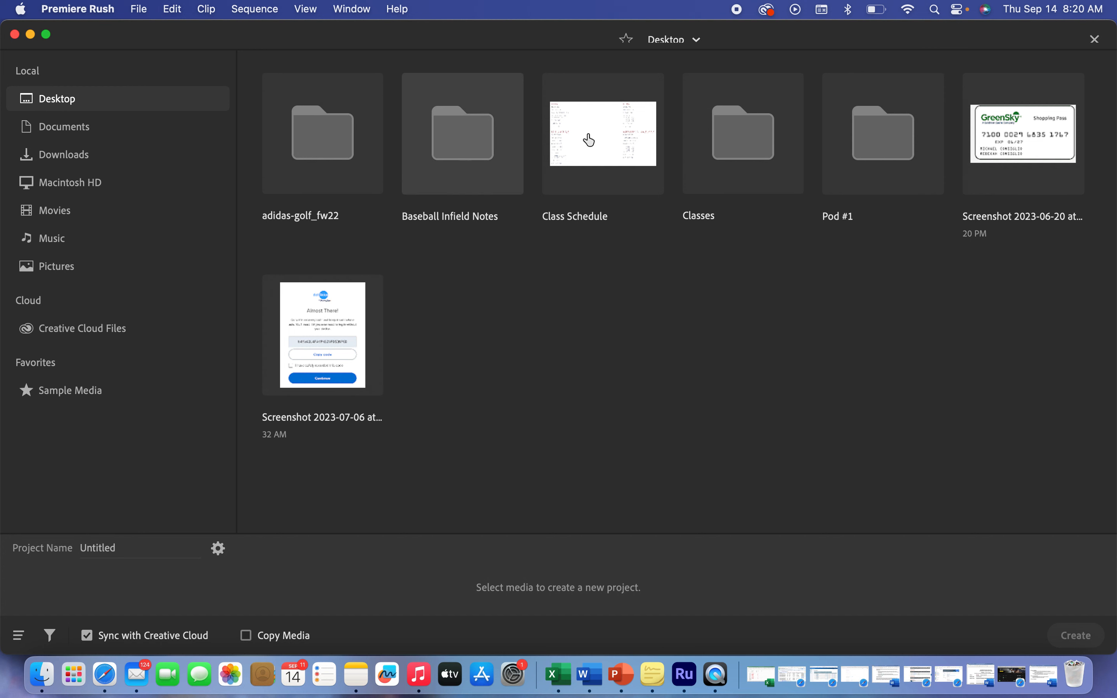
pyautogui.doubleClick(858, 152)
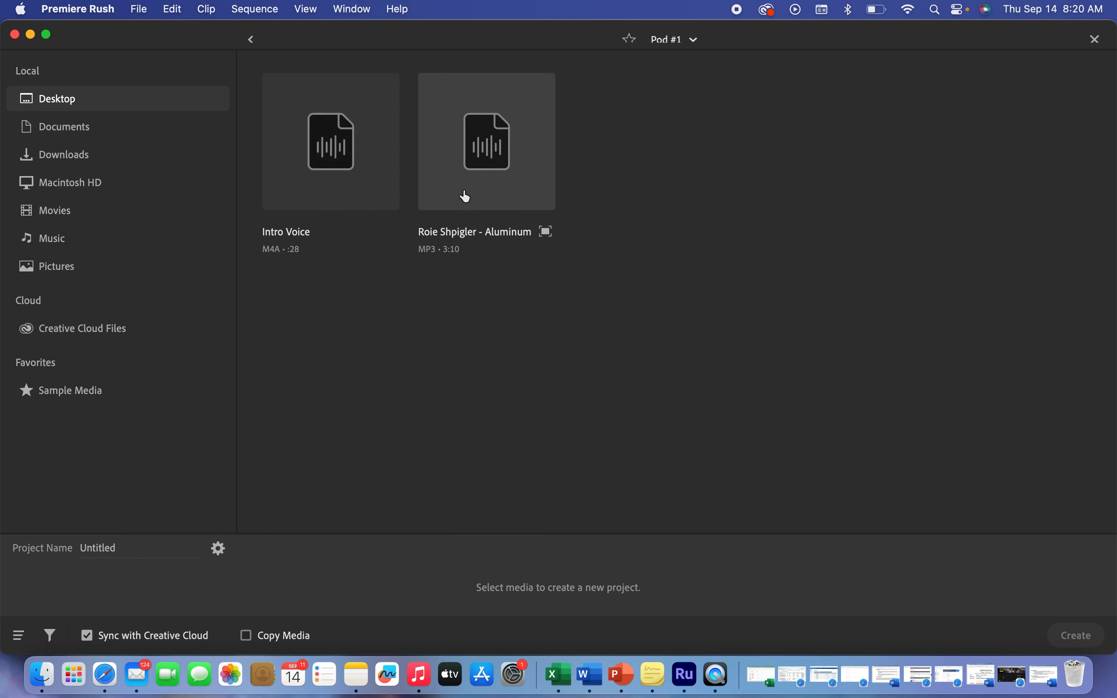
pyautogui.click(358, 164)
pyautogui.click(503, 153)
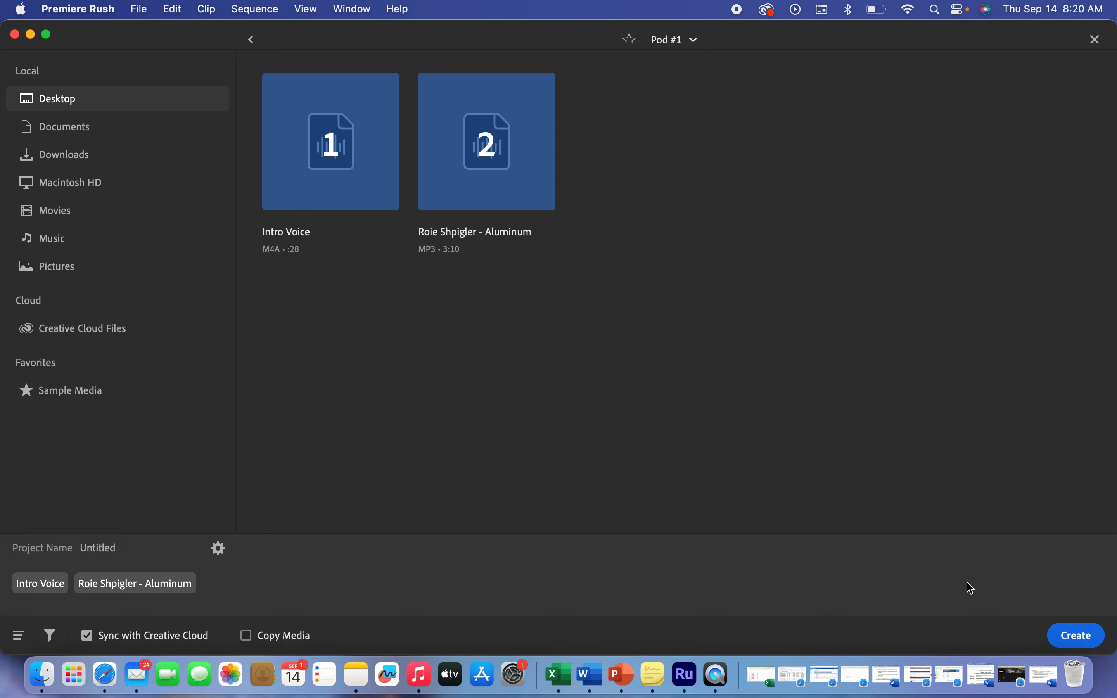
pyautogui.click(1076, 637)
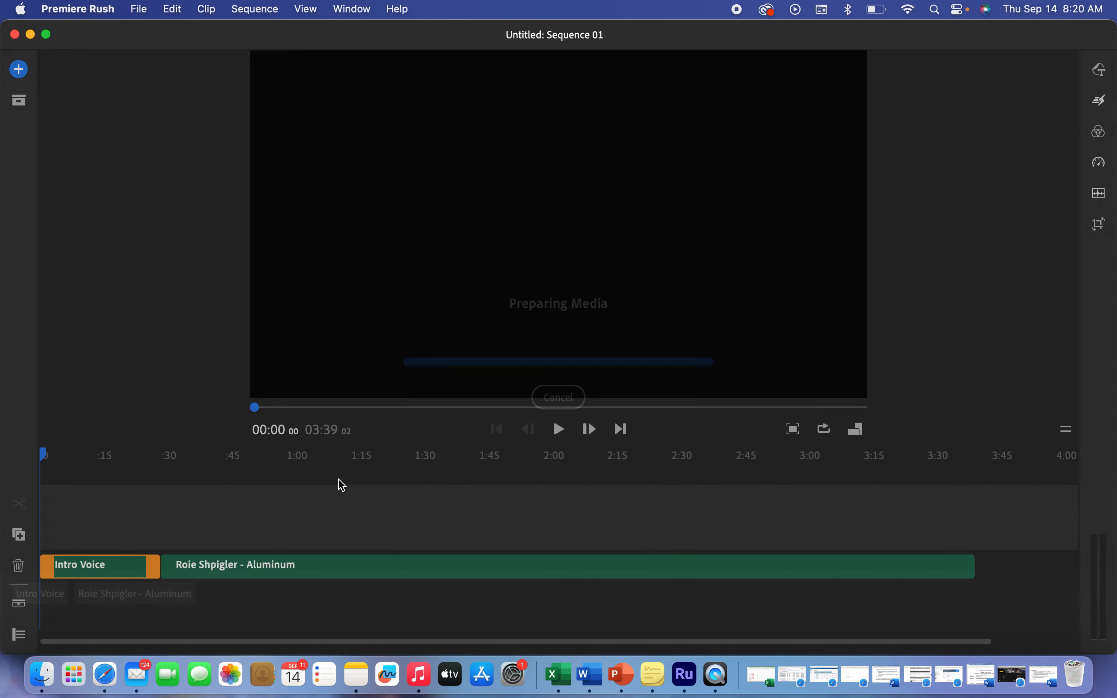
# Place the Aluminum music under Intro Voice at the timeline start, and move Intro Voice to about 1:00
pyautogui.moveTo(217, 577); pyautogui.dragTo(76, 577)
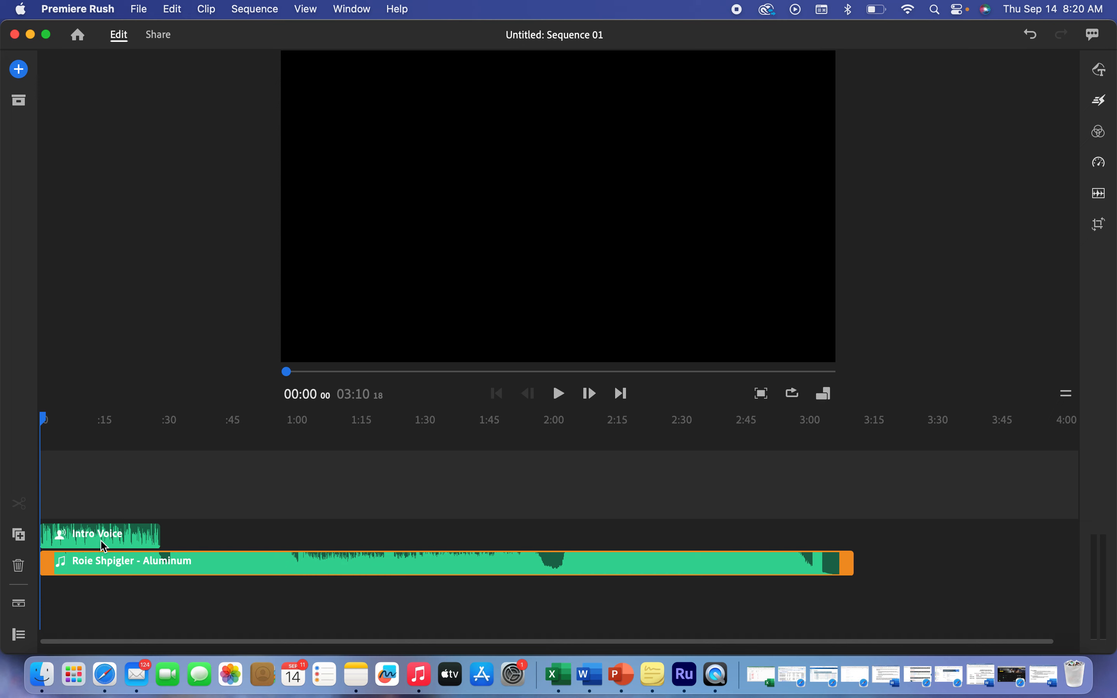
pyautogui.moveTo(121, 545); pyautogui.dragTo(388, 536)
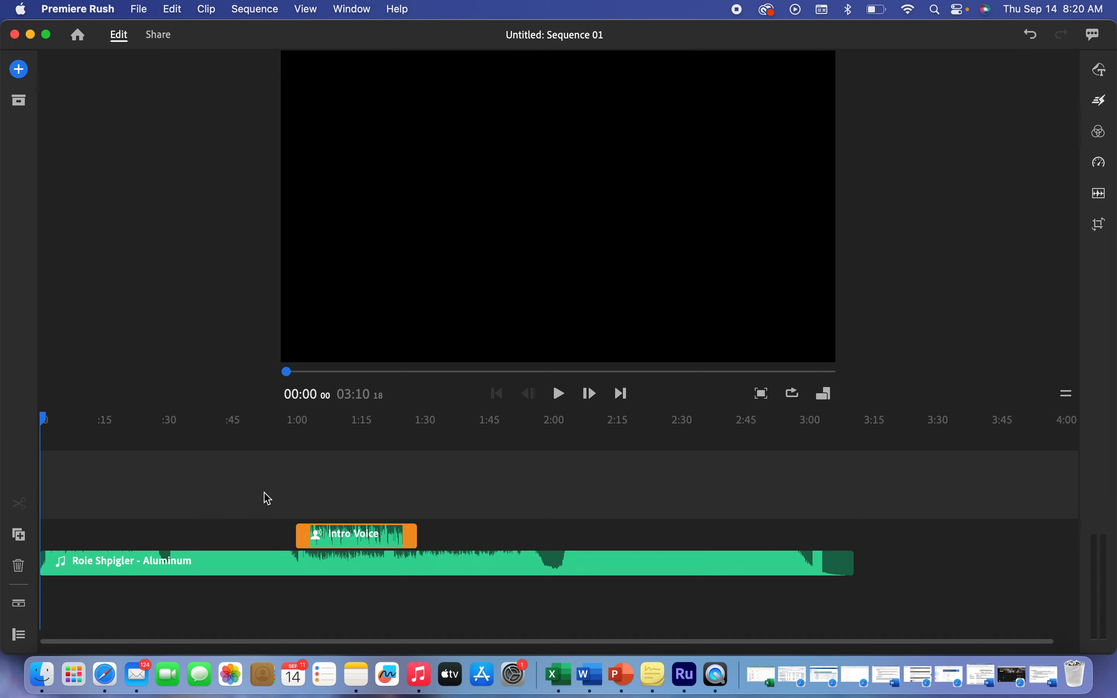
# Play the music to find a starting point, split it at about 00:56, and delete the section before the cut
pyautogui.press('space')
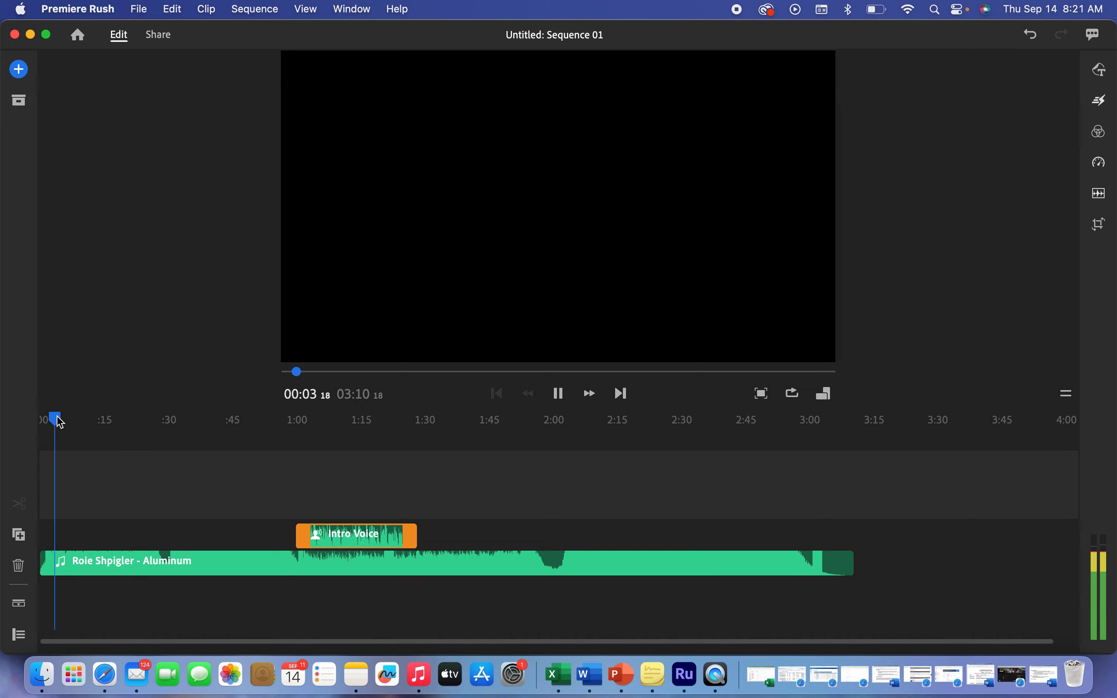
pyautogui.moveTo(55, 423); pyautogui.dragTo(249, 453)
pyautogui.press('space')
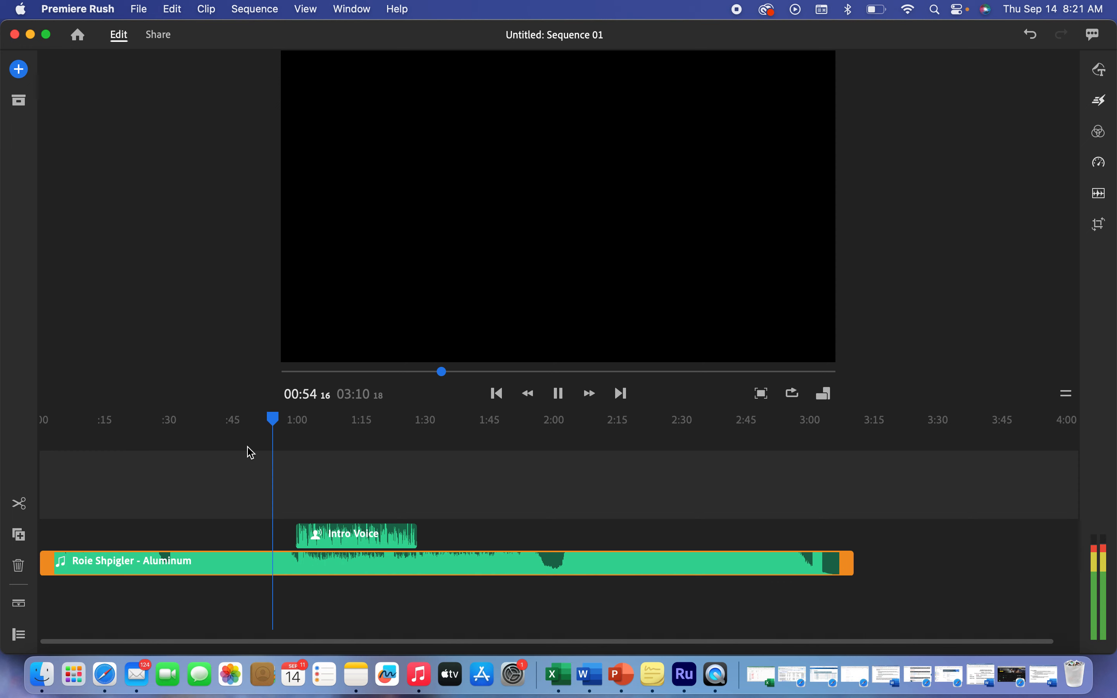
pyautogui.press('space')
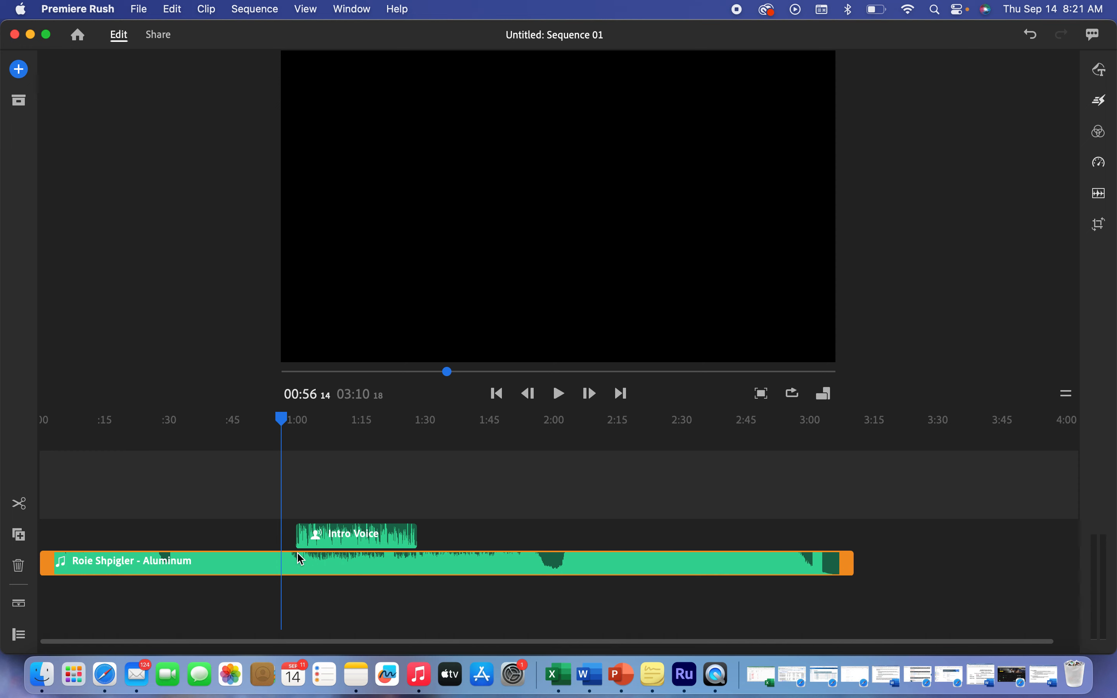
pyautogui.click(20, 502)
pyautogui.click(168, 576)
pyautogui.press('Delete')
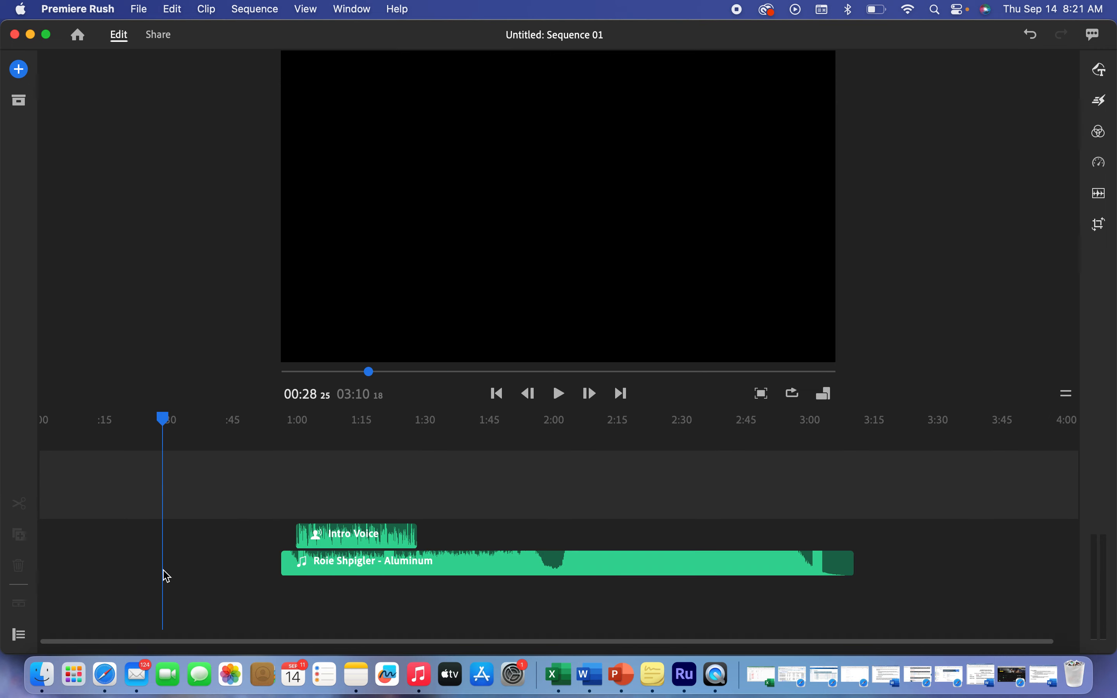
# Move the trimmed music to the timeline start and Intro Voice to about 2 seconds
pyautogui.moveTo(354, 572); pyautogui.dragTo(104, 580)
pyautogui.moveTo(342, 536); pyautogui.dragTo(92, 535)
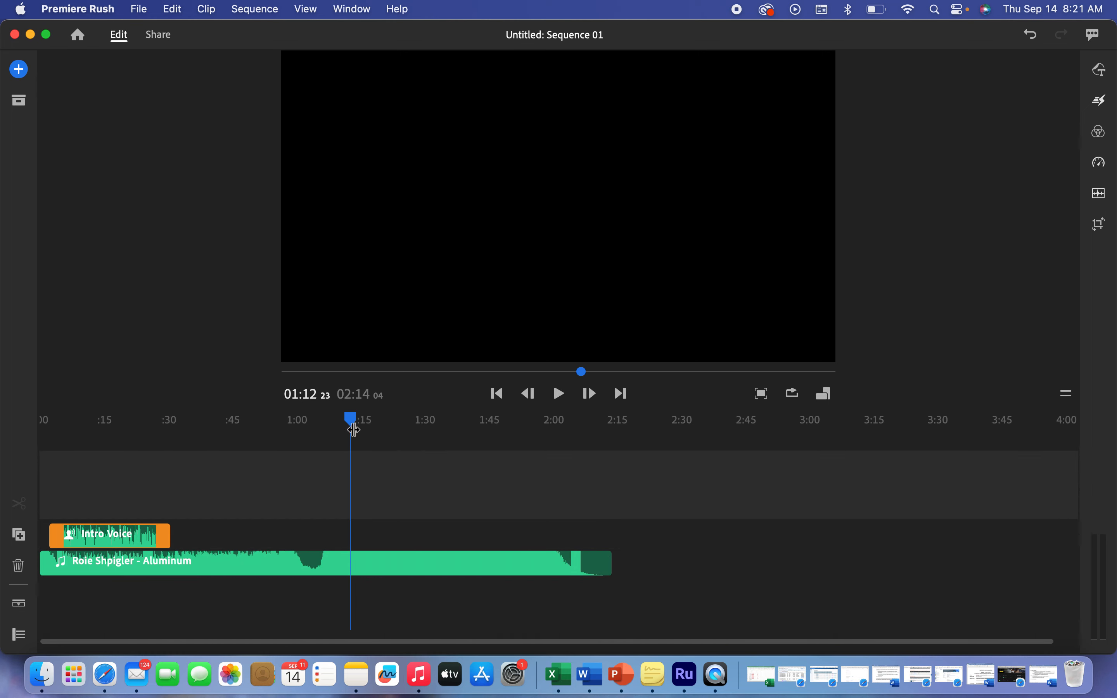
# Play the sequence from the beginning and shift Intro Voice to start at about 9 seconds
pyautogui.moveTo(352, 427); pyautogui.dragTo(4, 415)
pyautogui.press('space')
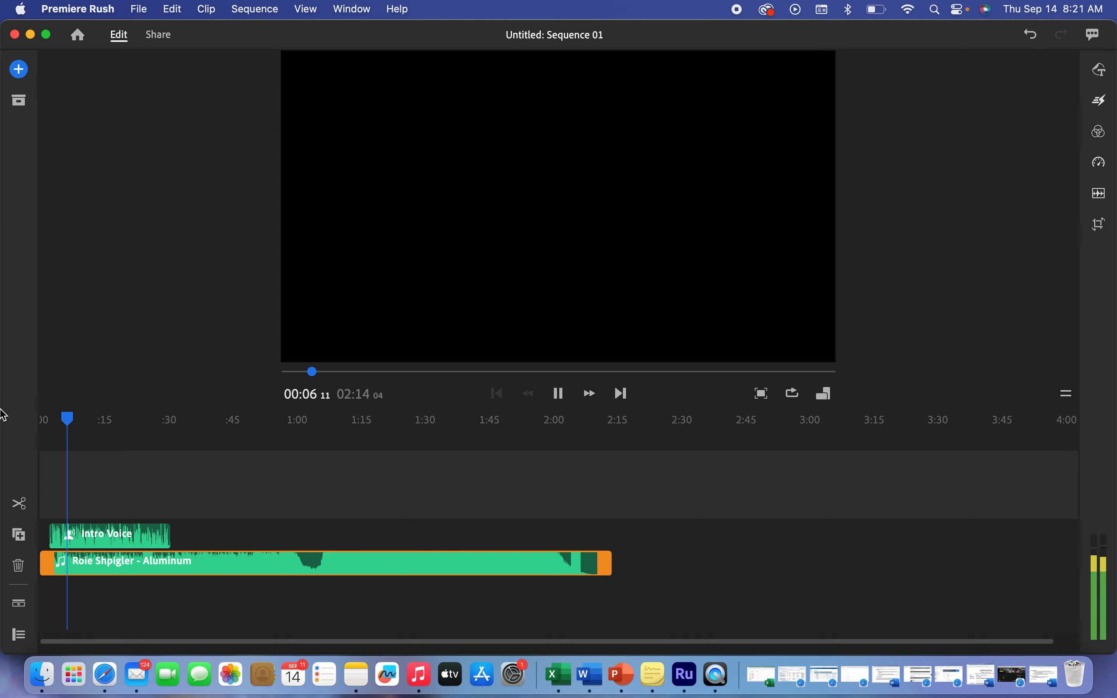
pyautogui.press('space')
pyautogui.moveTo(106, 536); pyautogui.dragTo(135, 543)
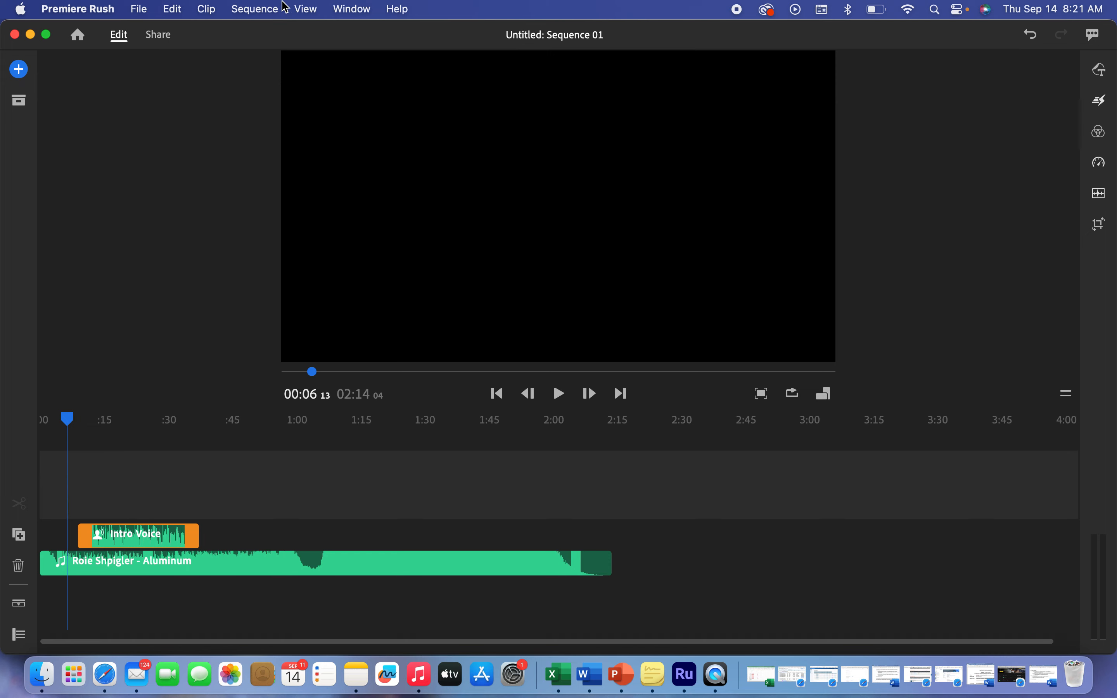
# Split the music clip at about 00:07 and delete the short section before the cut
pyautogui.click(208, 10)
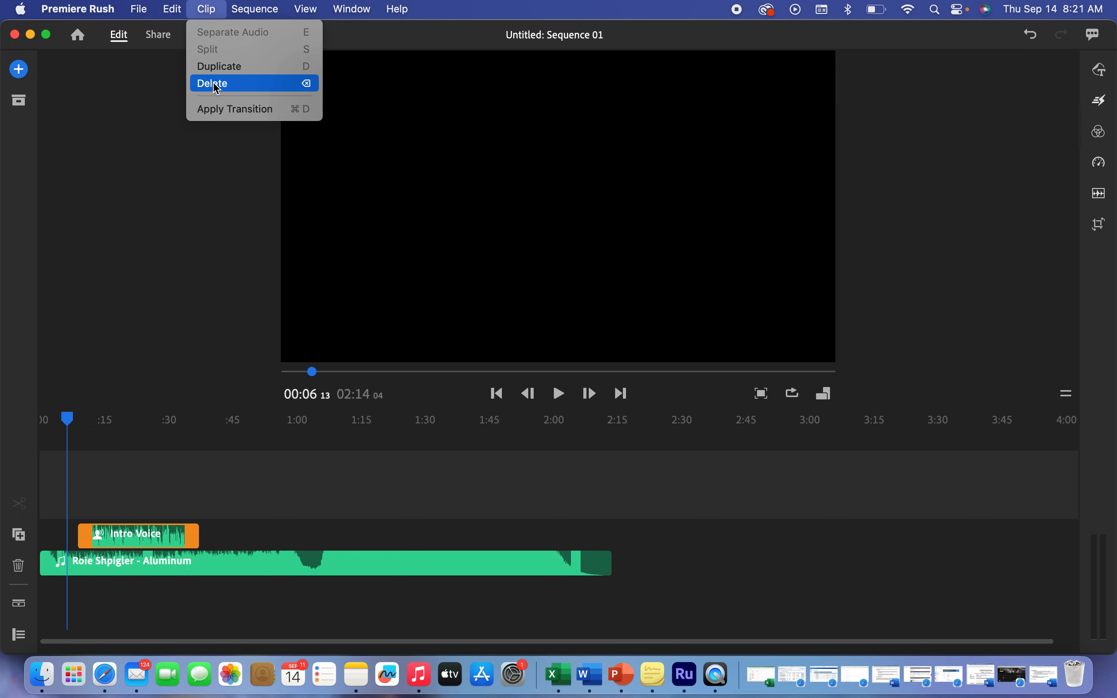
pyautogui.click(139, 375)
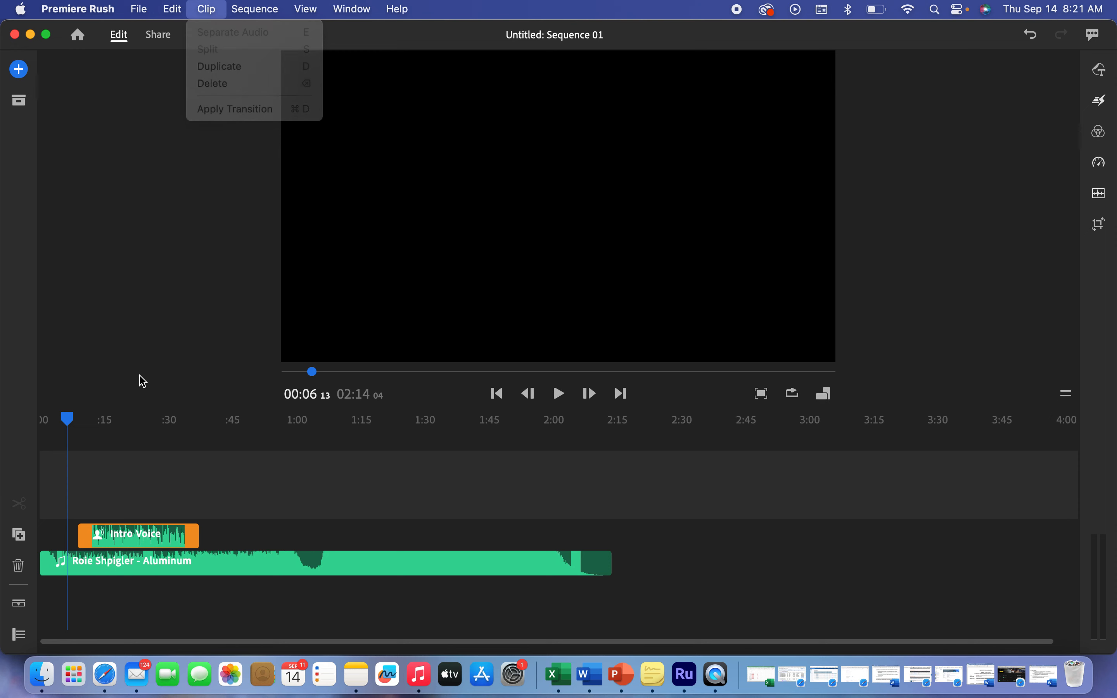
pyautogui.click(98, 572)
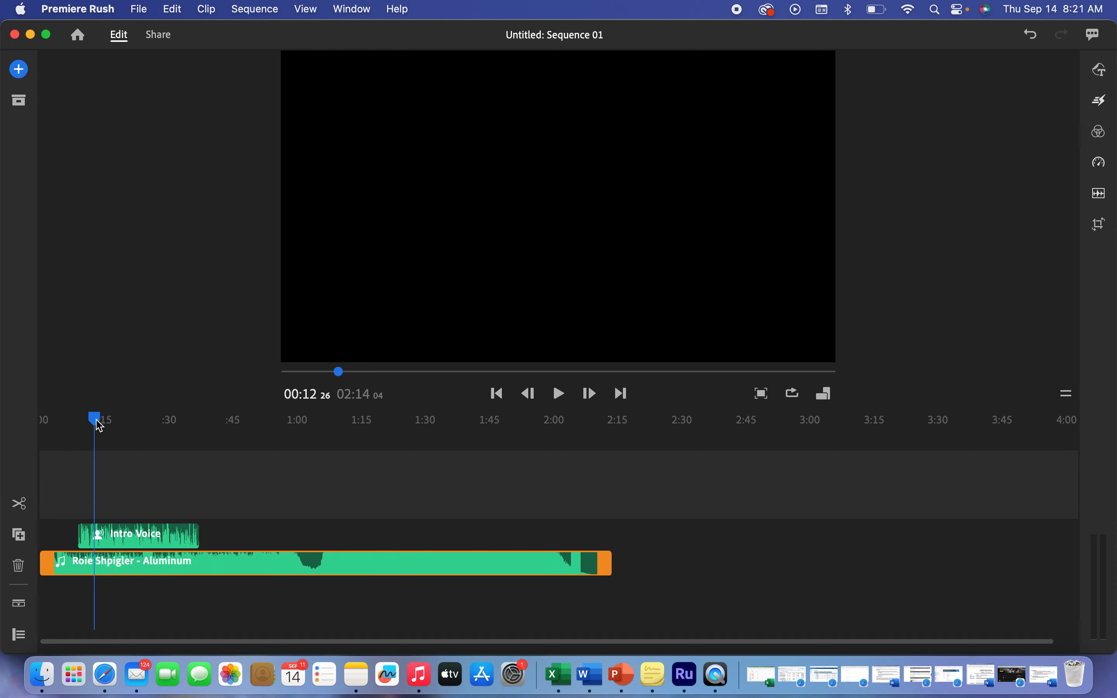
pyautogui.moveTo(99, 424); pyautogui.dragTo(76, 425)
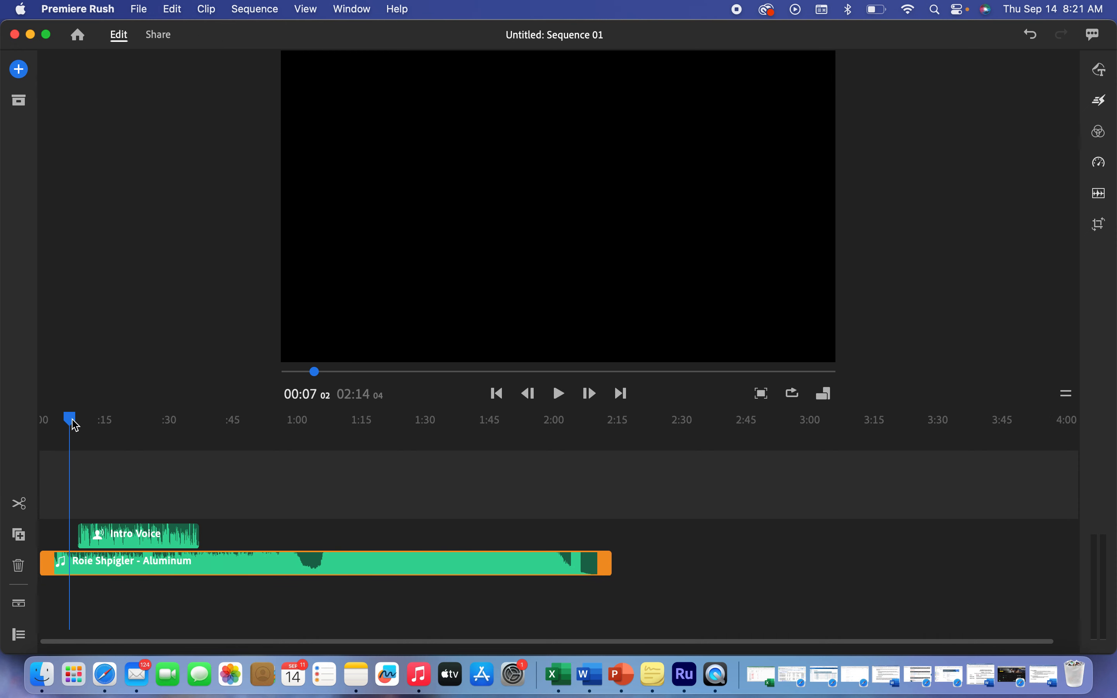
pyautogui.click(19, 505)
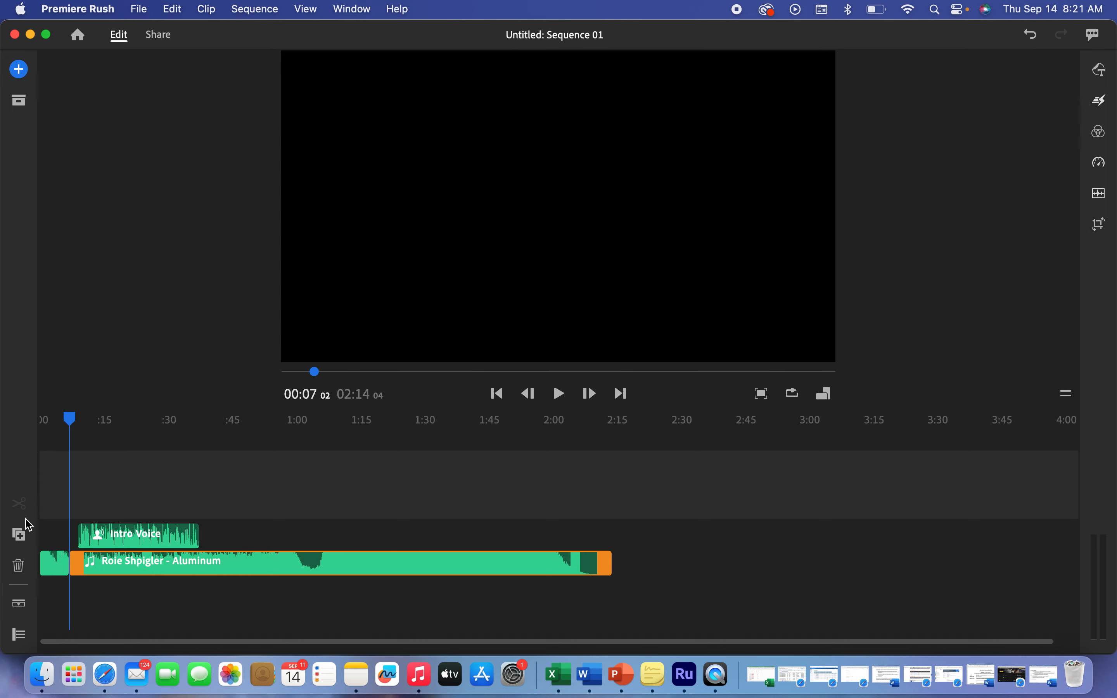
pyautogui.click(56, 569)
pyautogui.press('Delete')
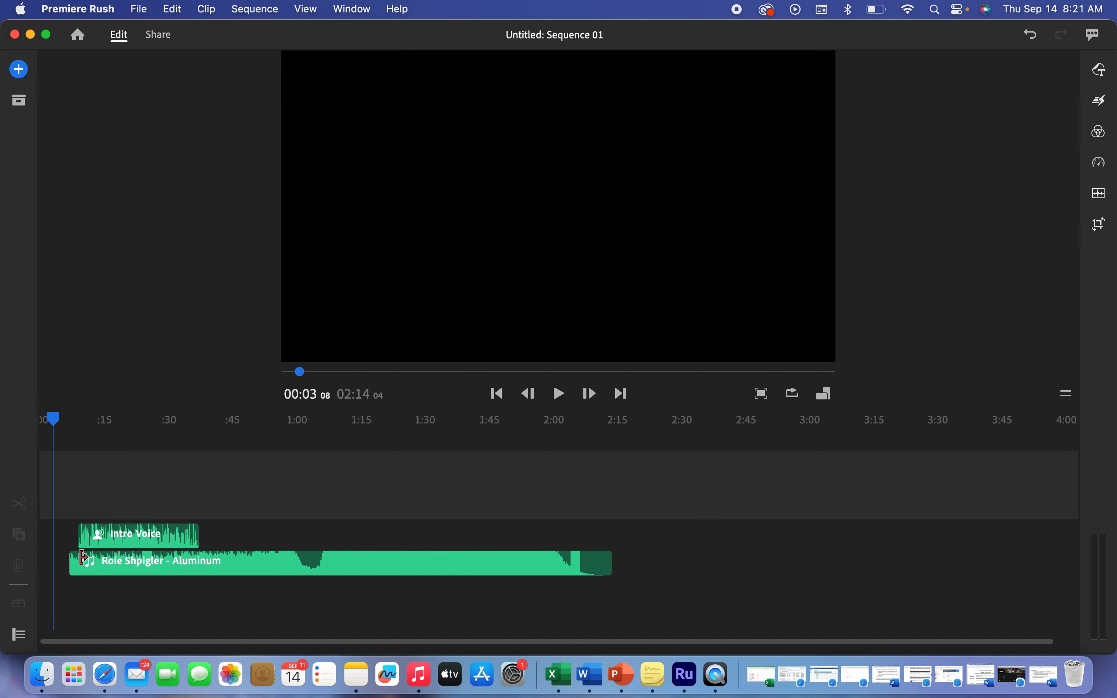
# Move Intro Voice to start at about 11 seconds and play back the section where it begins
pyautogui.press('space')
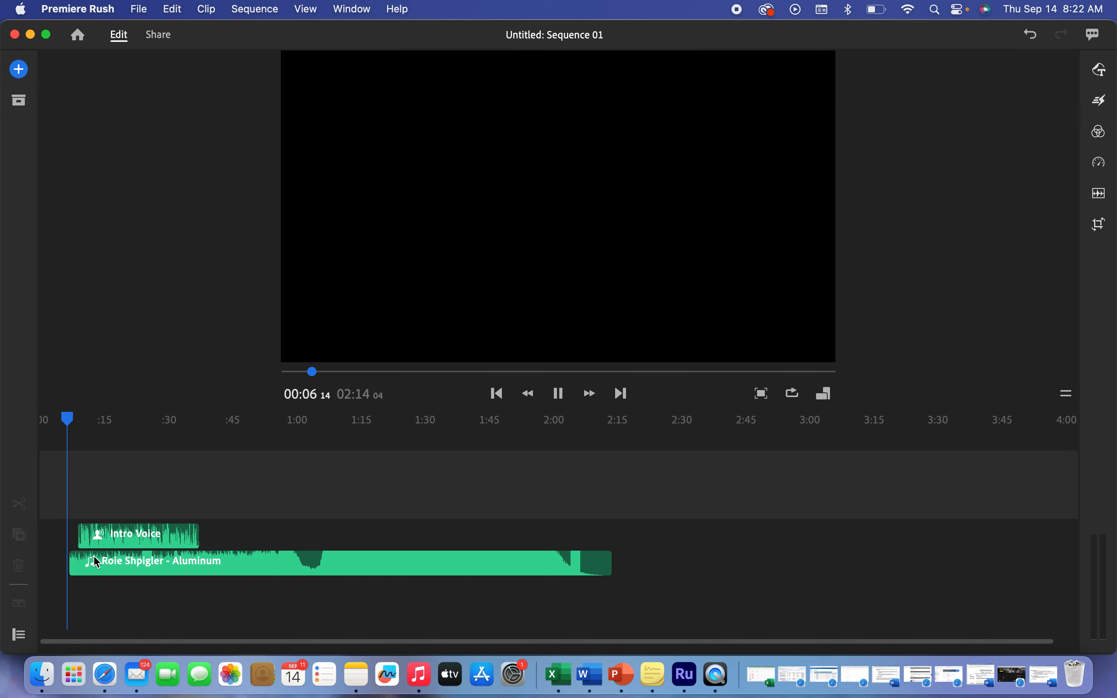
pyautogui.moveTo(124, 539)
pyautogui.mouseDown()
pyautogui.moveTo(149, 539)
pyautogui.moveTo(137, 540)
pyautogui.mouseUp()
pyautogui.moveTo(137, 540); pyautogui.dragTo(140, 544)
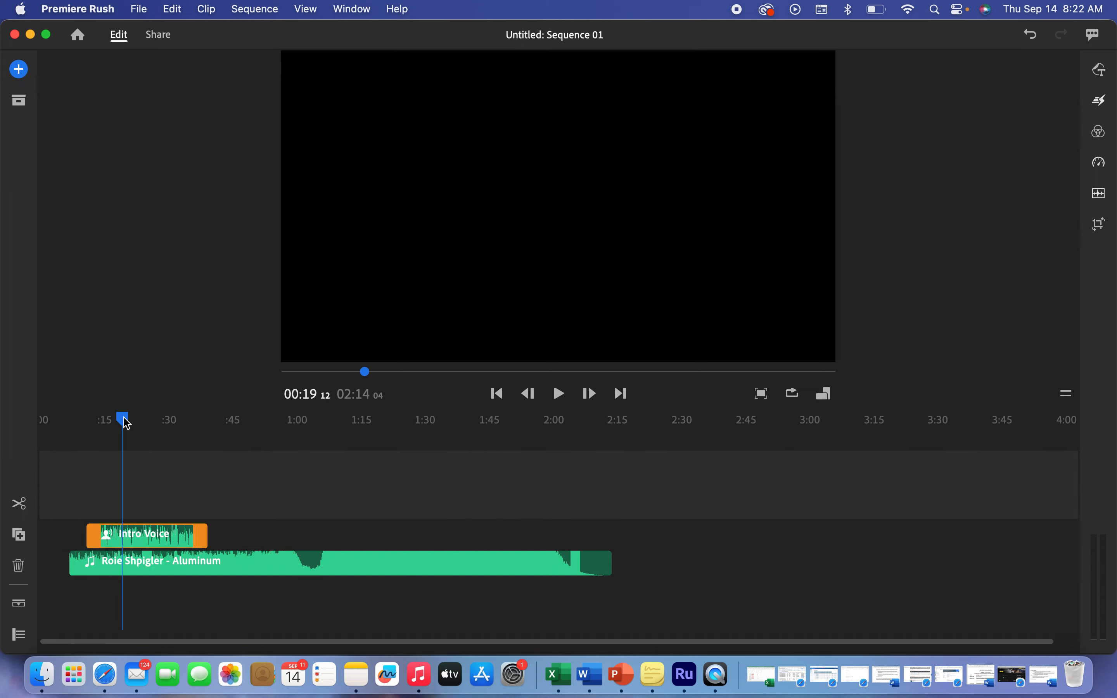
pyautogui.moveTo(127, 424); pyautogui.dragTo(90, 421)
pyautogui.press('space')
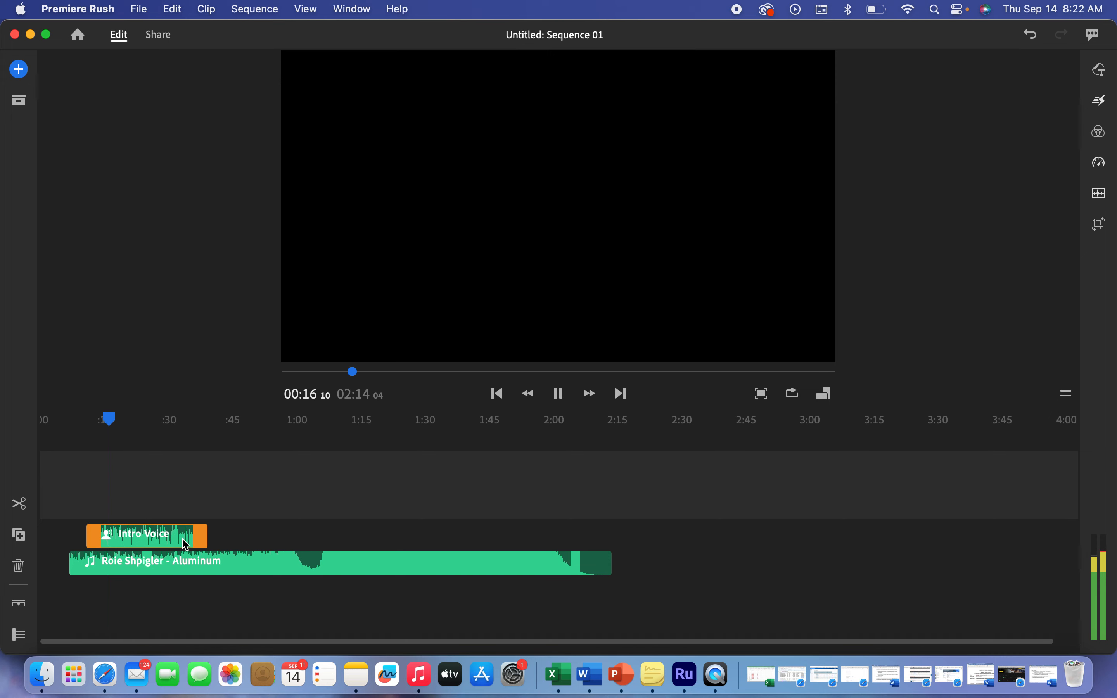
# Expand the audio of the music clip and trim its end to about 42 seconds
pyautogui.click(247, 568)
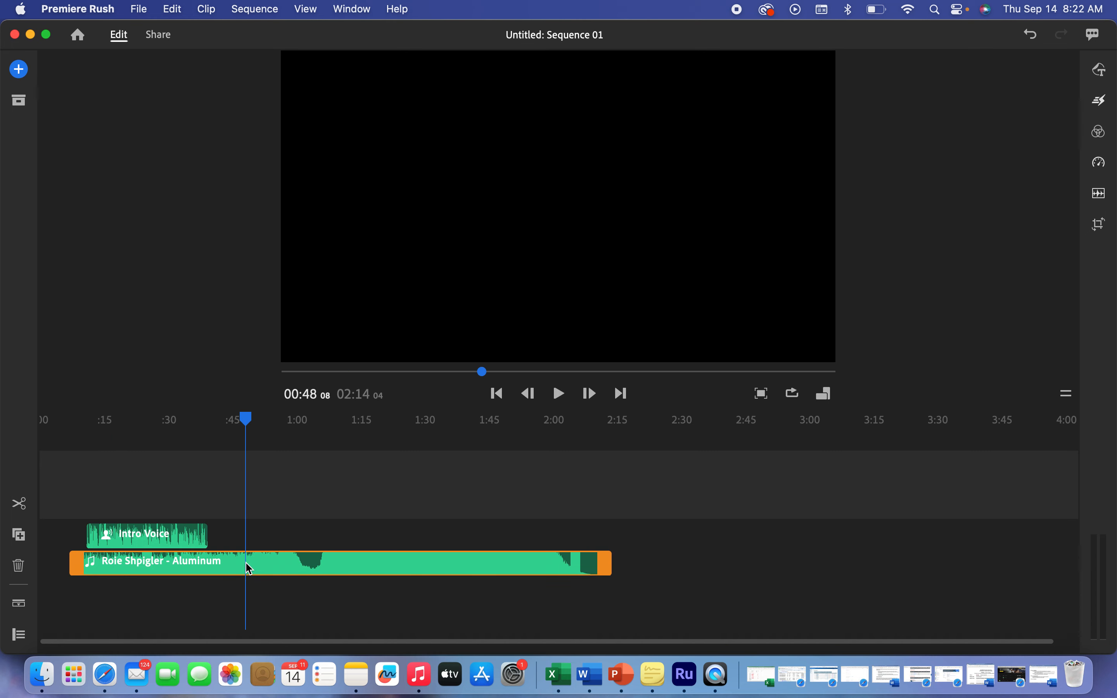
pyautogui.rightClick(250, 569)
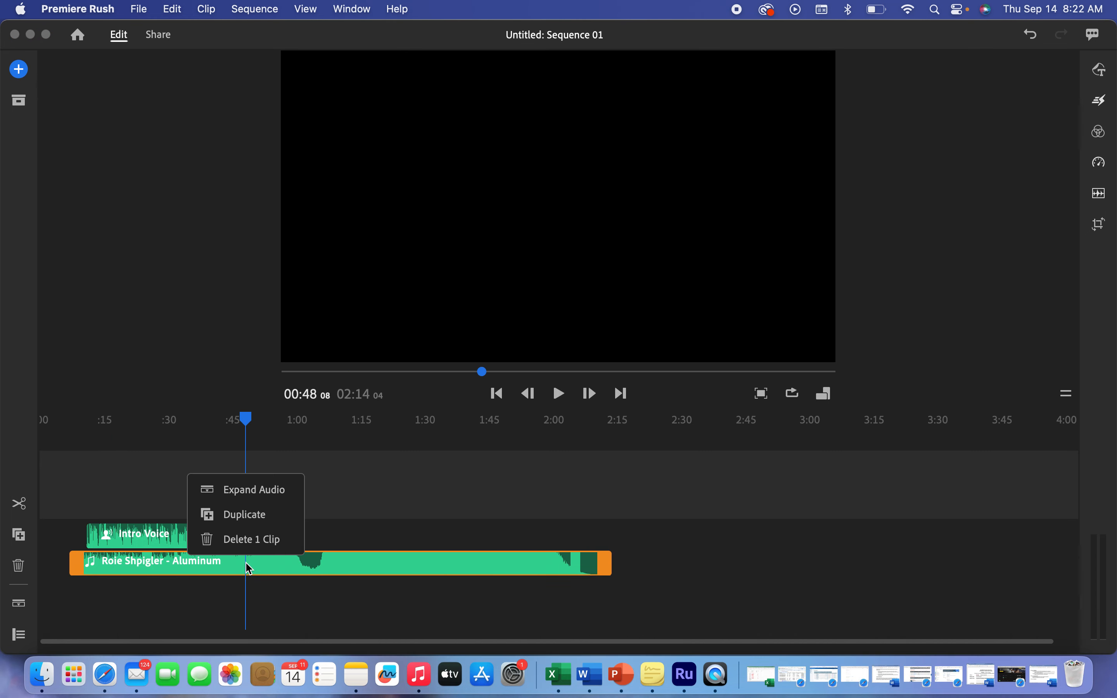
pyautogui.click(281, 496)
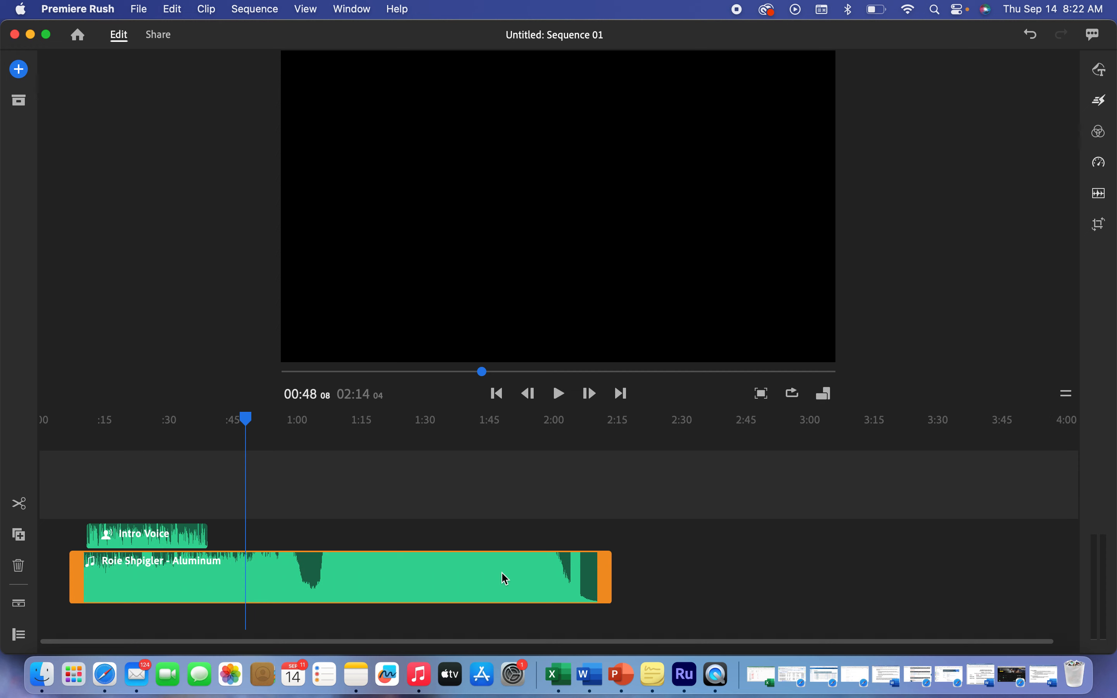
pyautogui.click(609, 577)
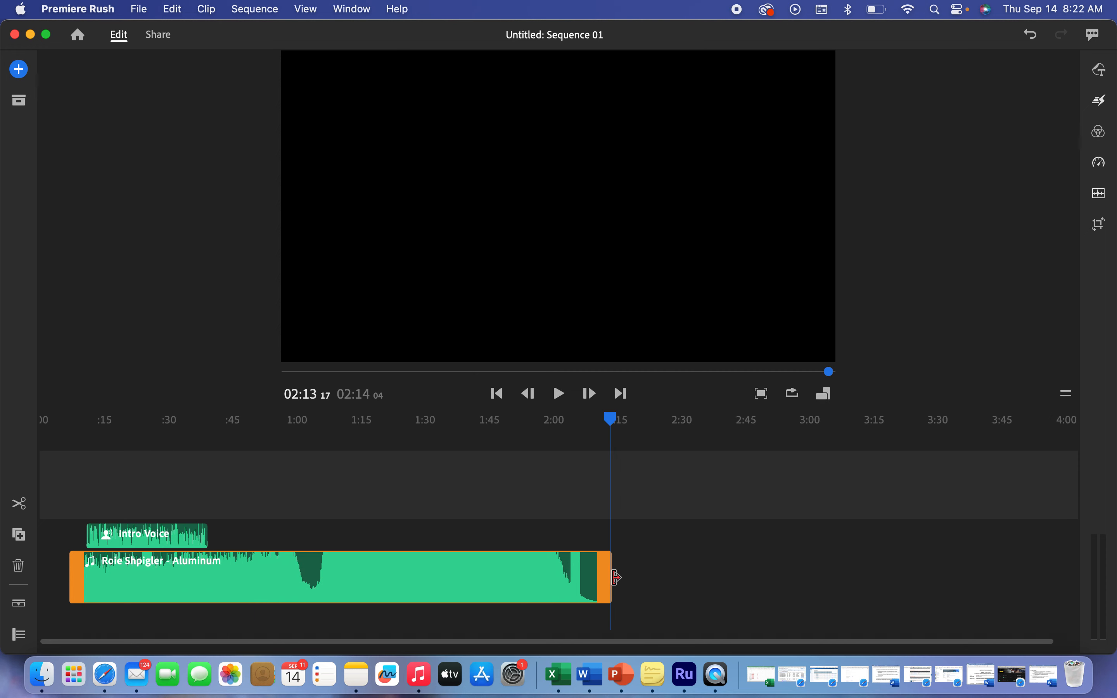
pyautogui.moveTo(596, 579); pyautogui.dragTo(220, 590)
# Move the music to the timeline start with Intro Voice beginning about 2 seconds in, and trim the music's end to about 34 seconds
pyautogui.moveTo(149, 583); pyautogui.dragTo(120, 588)
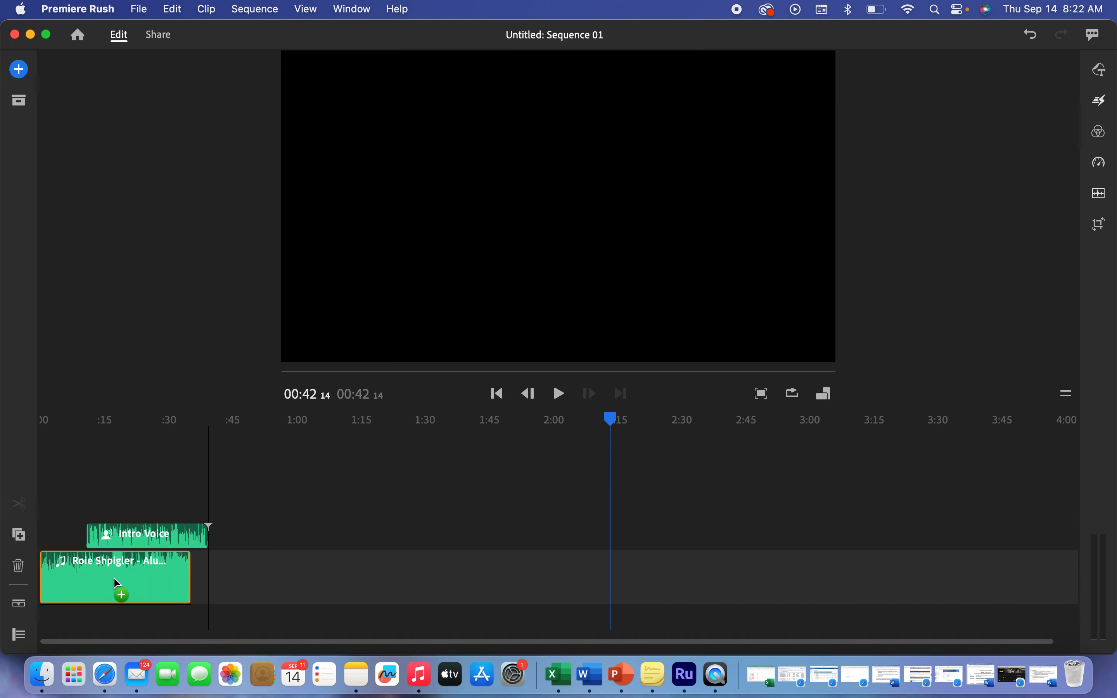
pyautogui.click(145, 538)
pyautogui.moveTo(134, 541); pyautogui.dragTo(98, 541)
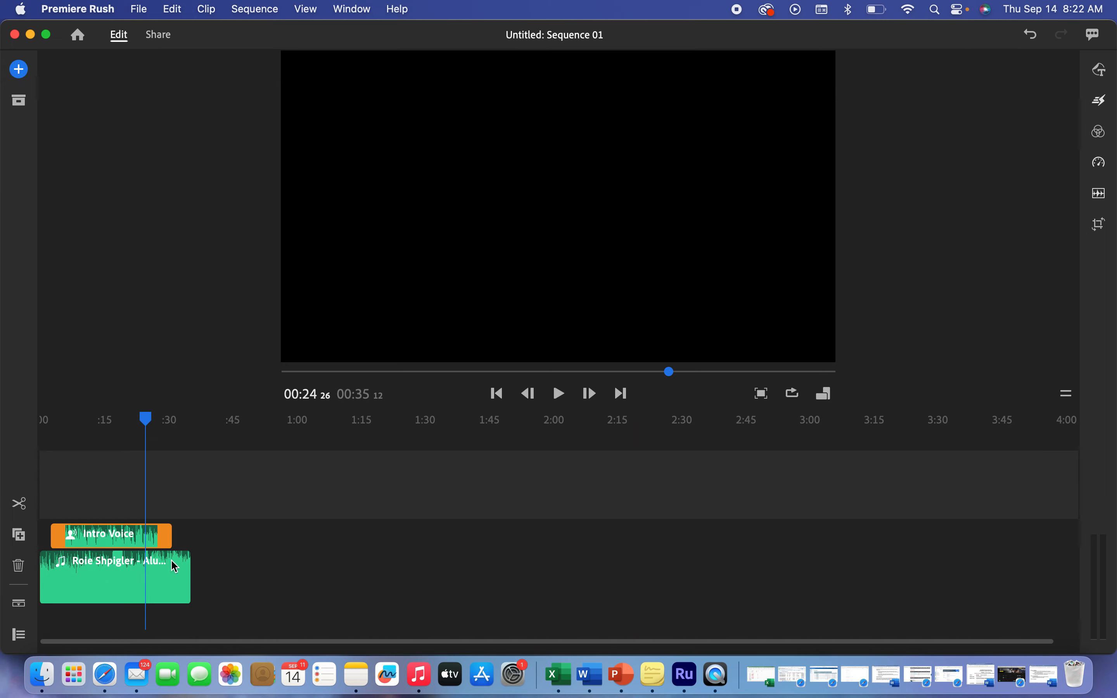
pyautogui.moveTo(188, 567); pyautogui.dragTo(182, 567)
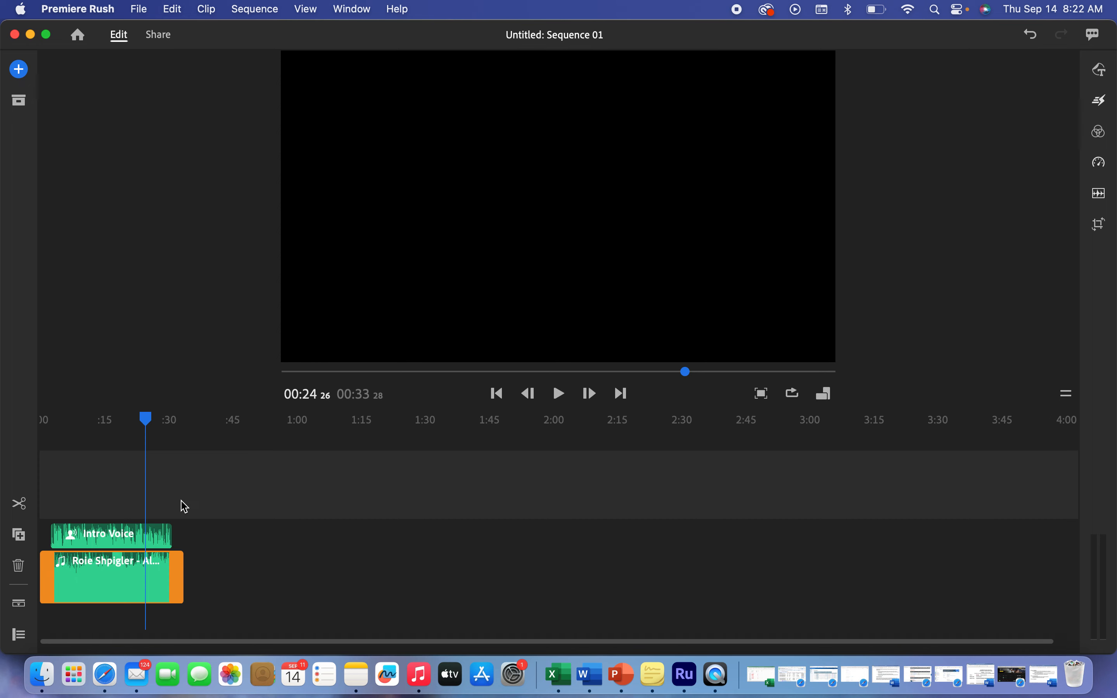
# Play the sequence from the beginning and raise the Intro Voice clip volume to 84
pyautogui.moveTo(152, 427); pyautogui.dragTo(8, 420)
pyautogui.press('space')
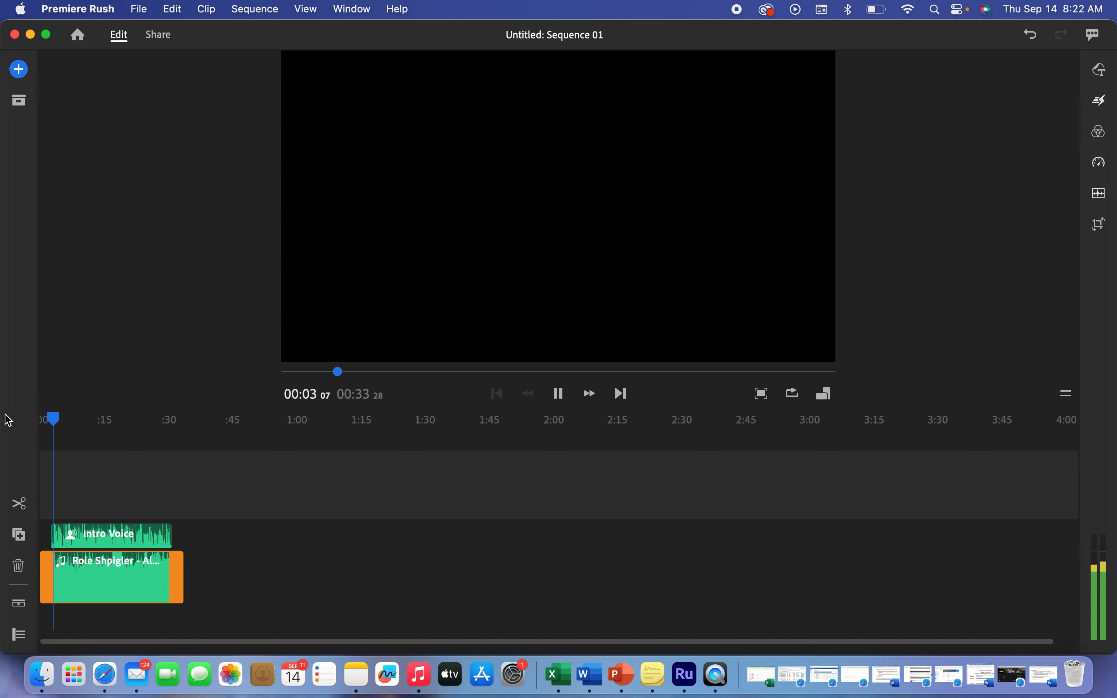
pyautogui.click(73, 533)
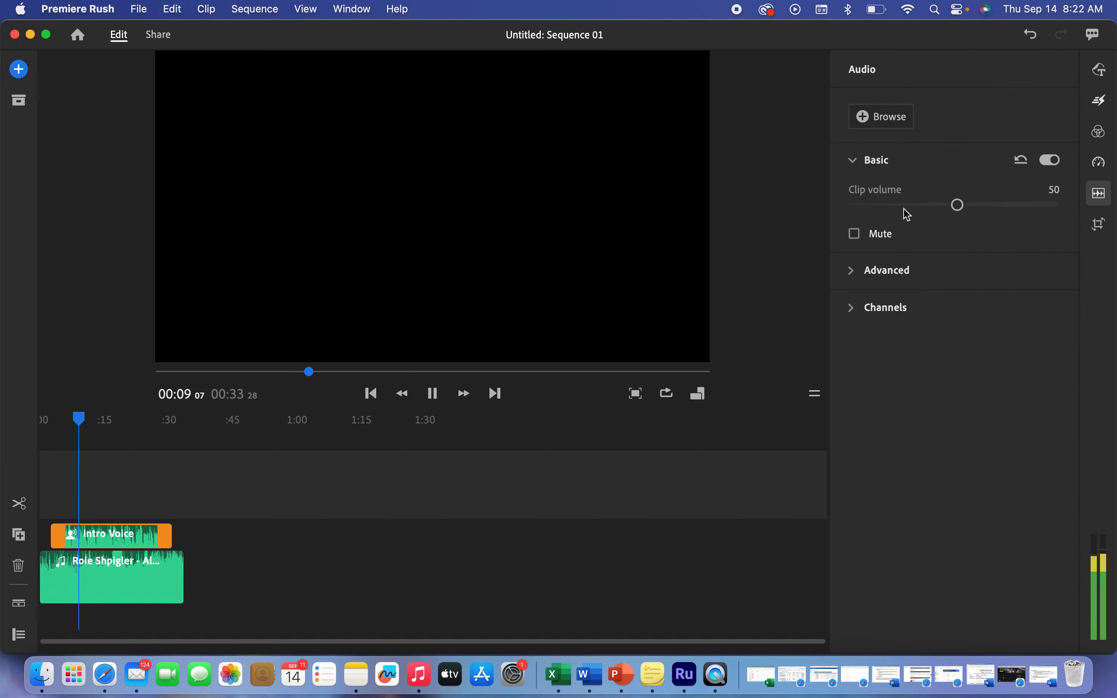
pyautogui.moveTo(957, 206); pyautogui.dragTo(1025, 215)
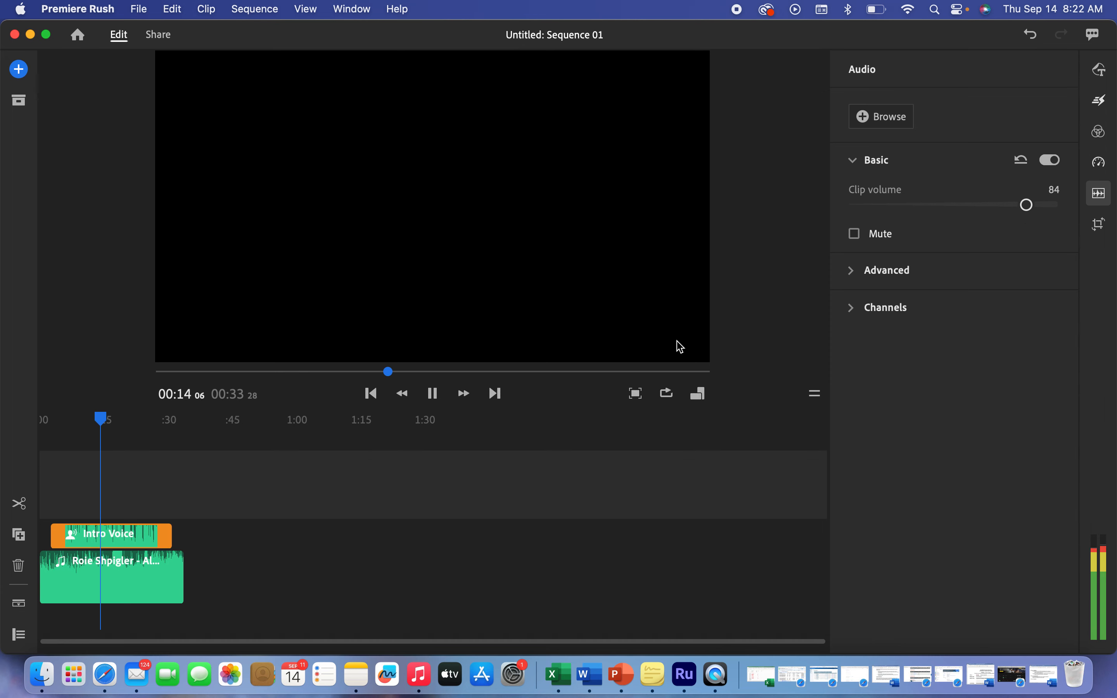
# Lower the music clip's volume to 38 while playing back the mix
pyautogui.click(127, 583)
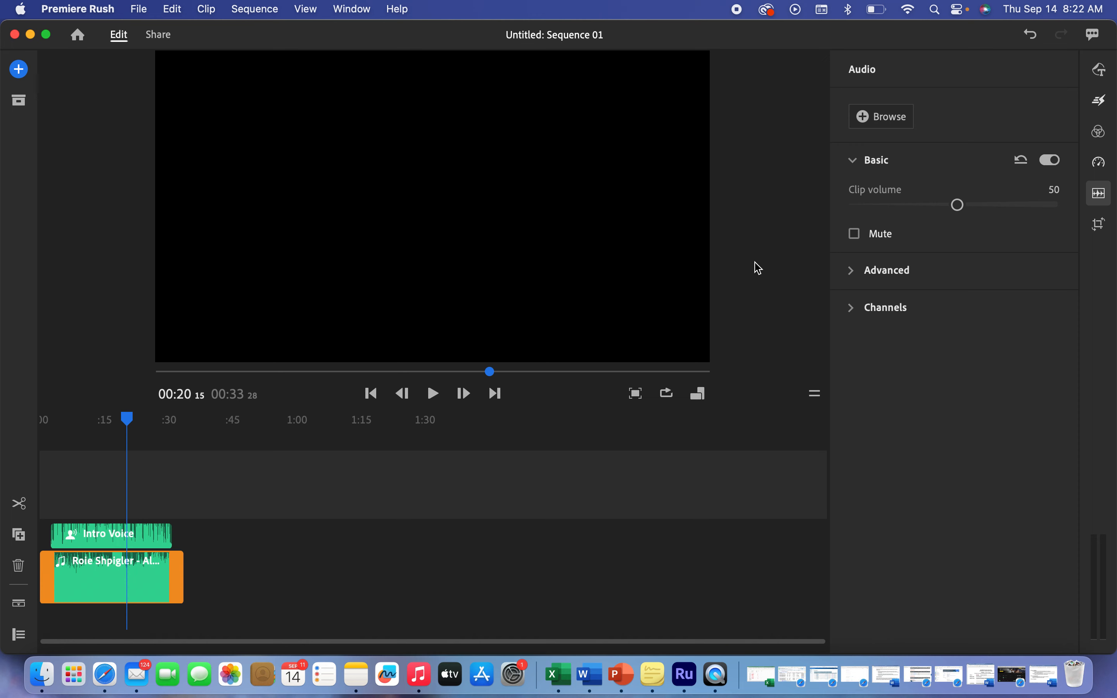
pyautogui.press('space')
pyautogui.moveTo(957, 205); pyautogui.dragTo(932, 213)
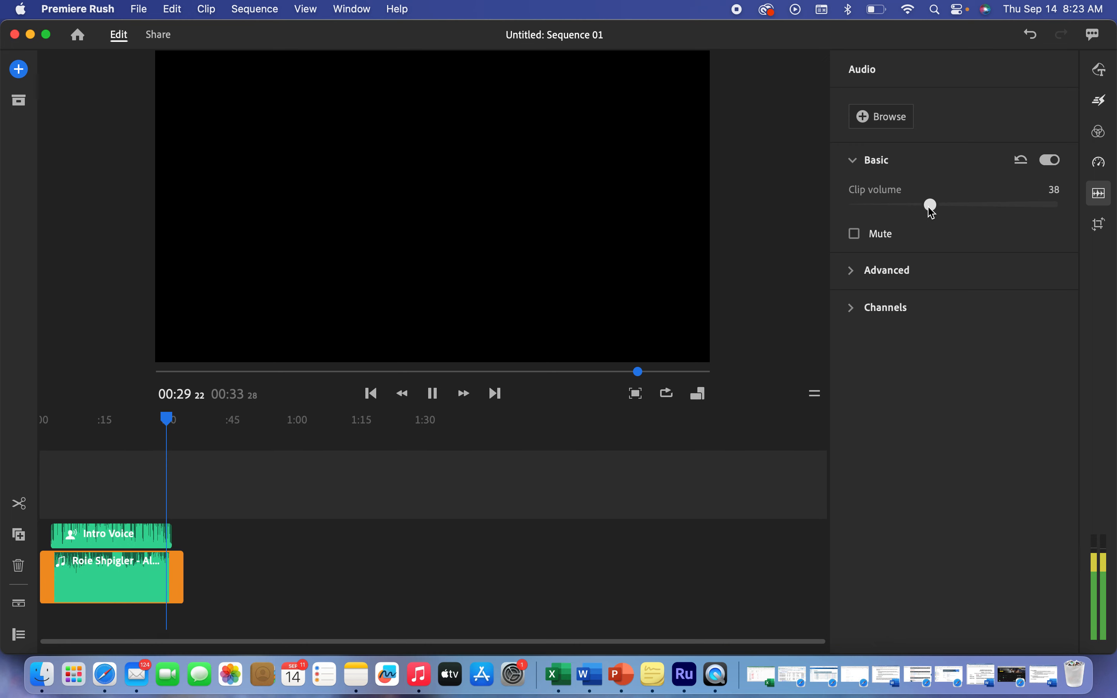
# Set the music clip's volume to 39 and play the mix from the beginning of the sequence
pyautogui.moveTo(932, 213); pyautogui.dragTo(936, 213)
pyautogui.moveTo(185, 417); pyautogui.dragTo(30, 422)
pyautogui.press('space')
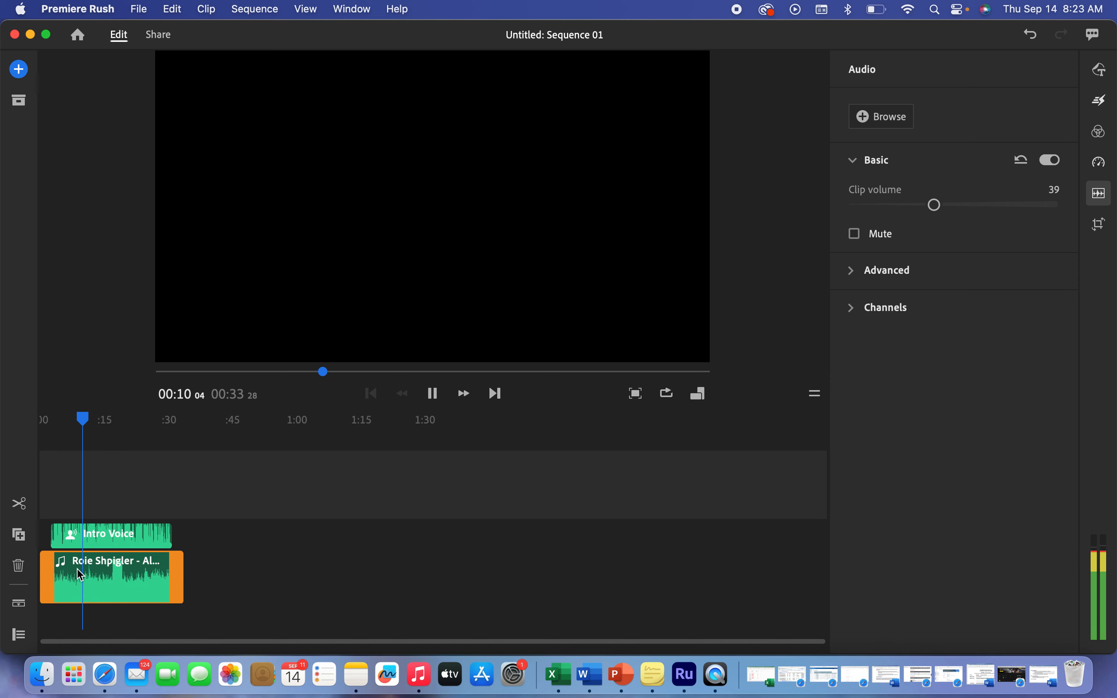
pyautogui.click(135, 583)
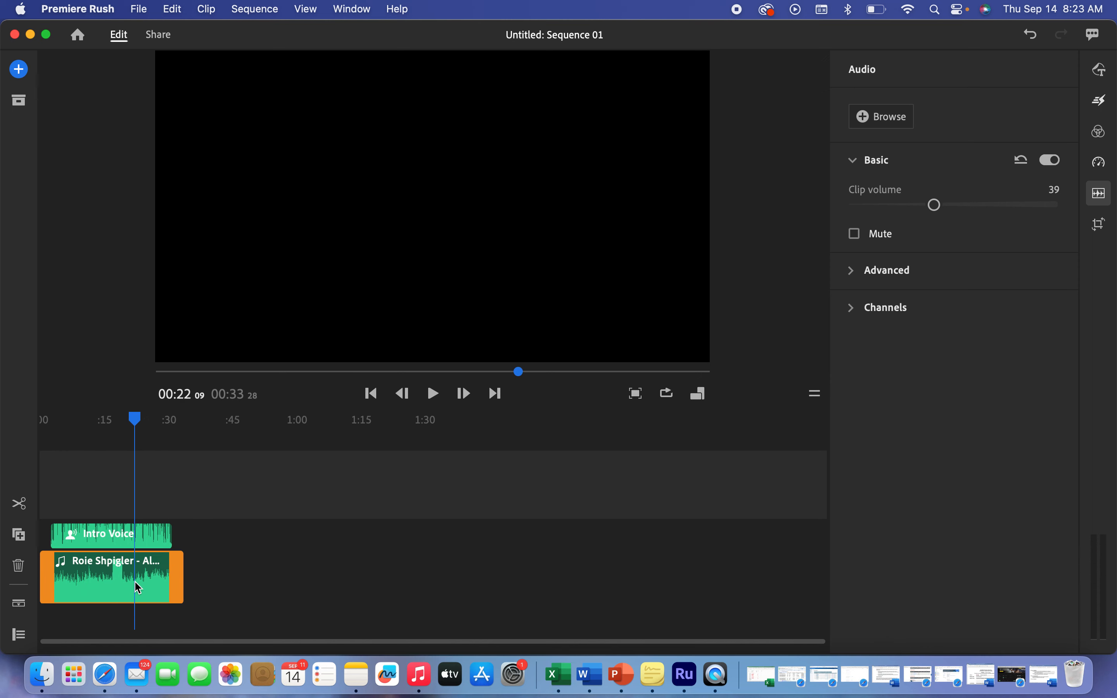
# Raise the music clip's volume to 45 and replay an earlier section to check the balance with Intro Voice
pyautogui.moveTo(932, 207); pyautogui.dragTo(941, 208)
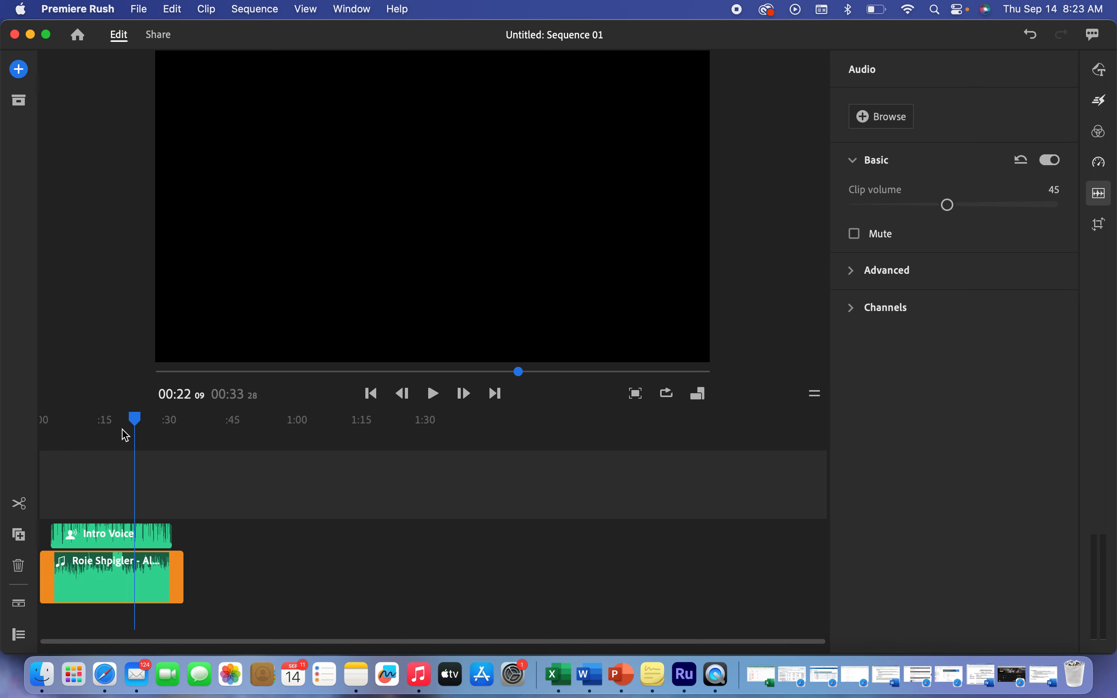
pyautogui.moveTo(136, 427); pyautogui.dragTo(76, 426)
pyautogui.press('space')
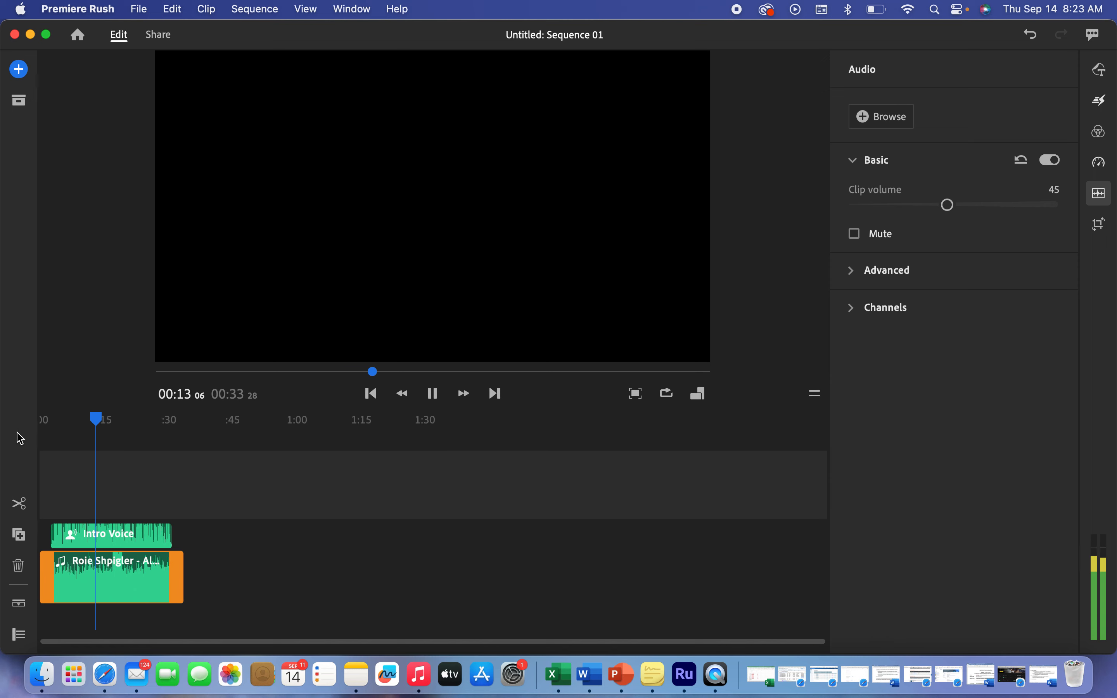
pyautogui.press('space')
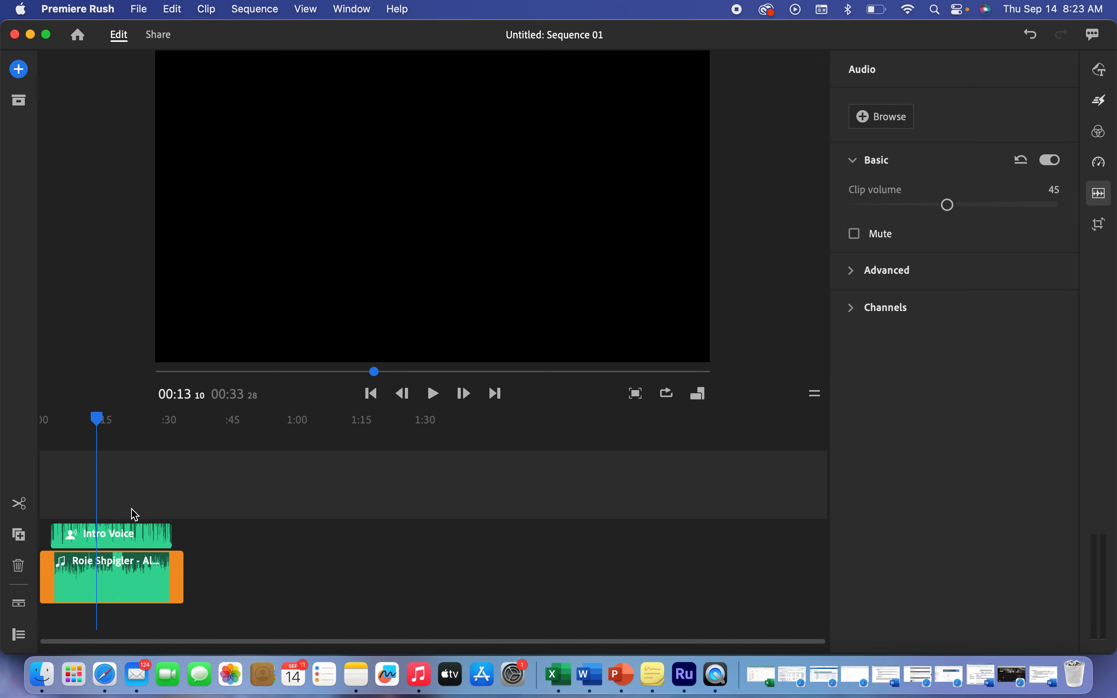
pyautogui.click(144, 541)
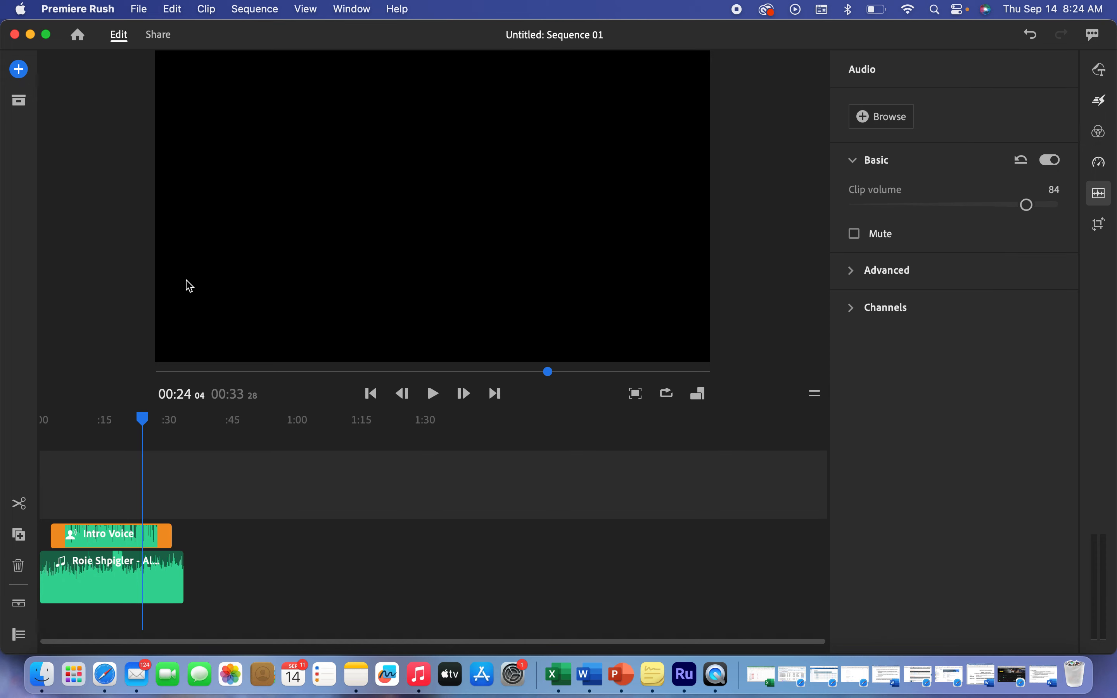
# Open the sharing settings and name the local export file Pod1-intro
pyautogui.click(162, 37)
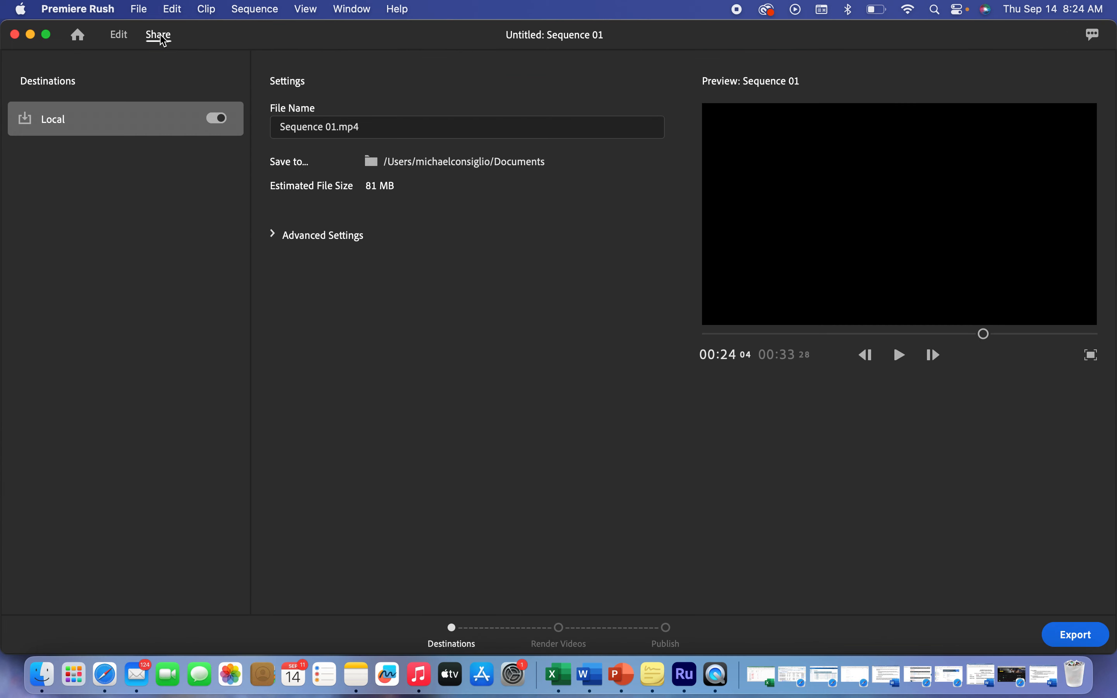
pyautogui.doubleClick(320, 130)
pyautogui.click(348, 128)
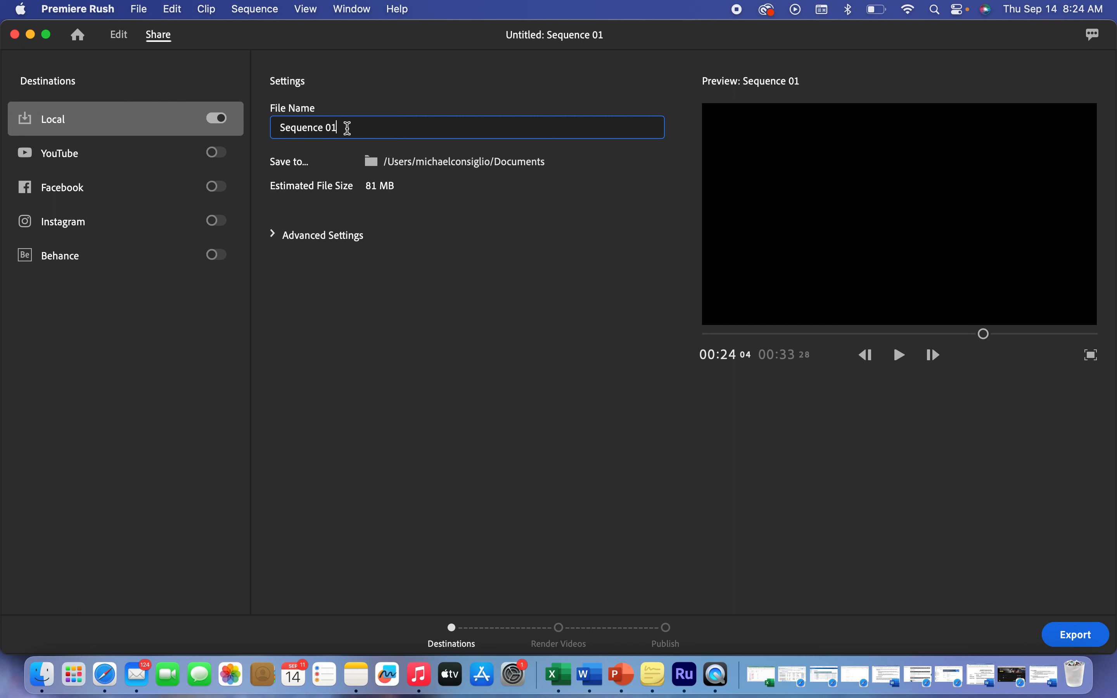
pyautogui.moveTo(343, 129); pyautogui.dragTo(260, 133)
pyautogui.write('Po')
pyautogui.press('BackSpace')
pyautogui.press('BackSpace')
pyautogui.press('BackSpace')
pyautogui.press('BackSpace')
pyautogui.press('BackSpace')
pyautogui.press('BackSpace')
pyautogui.press('BackSpace')
pyautogui.press('BackSpace')
pyautogui.press('BackSpace')
pyautogui.press('BackSpace')
pyautogui.press('BackSpace')
pyautogui.press('BackSpace')
pyautogui.press('BackSpace')
pyautogui.write('Pod1-intro')
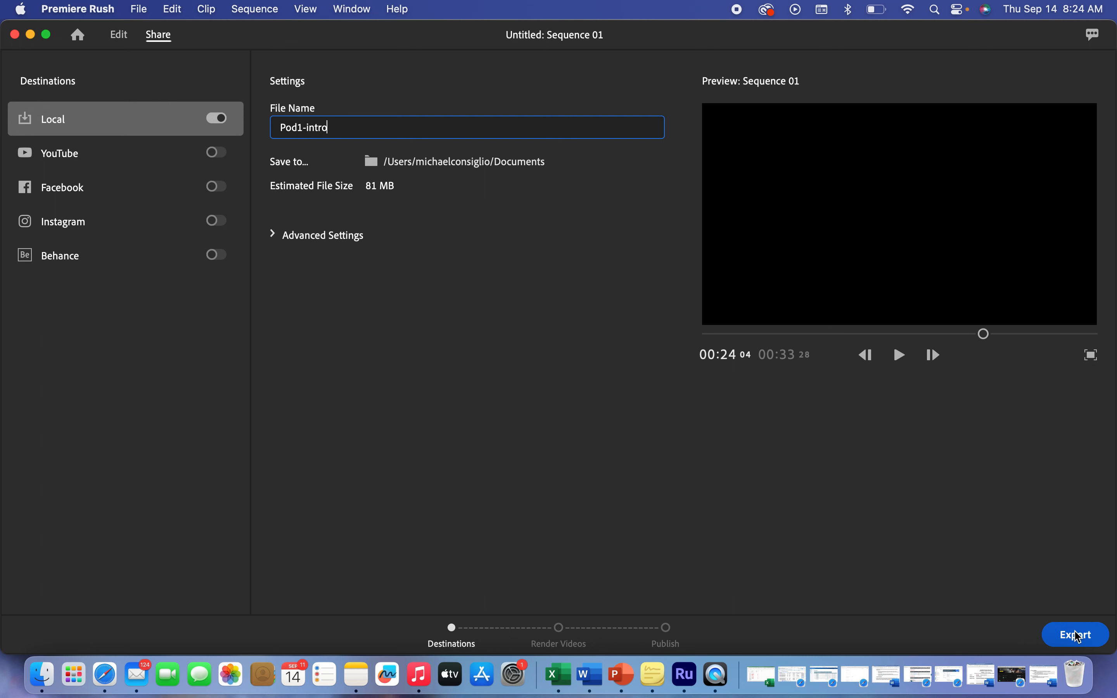
# Set the save location to the Pod #1 folder on the Desktop and export the sequence
pyautogui.click(476, 165)
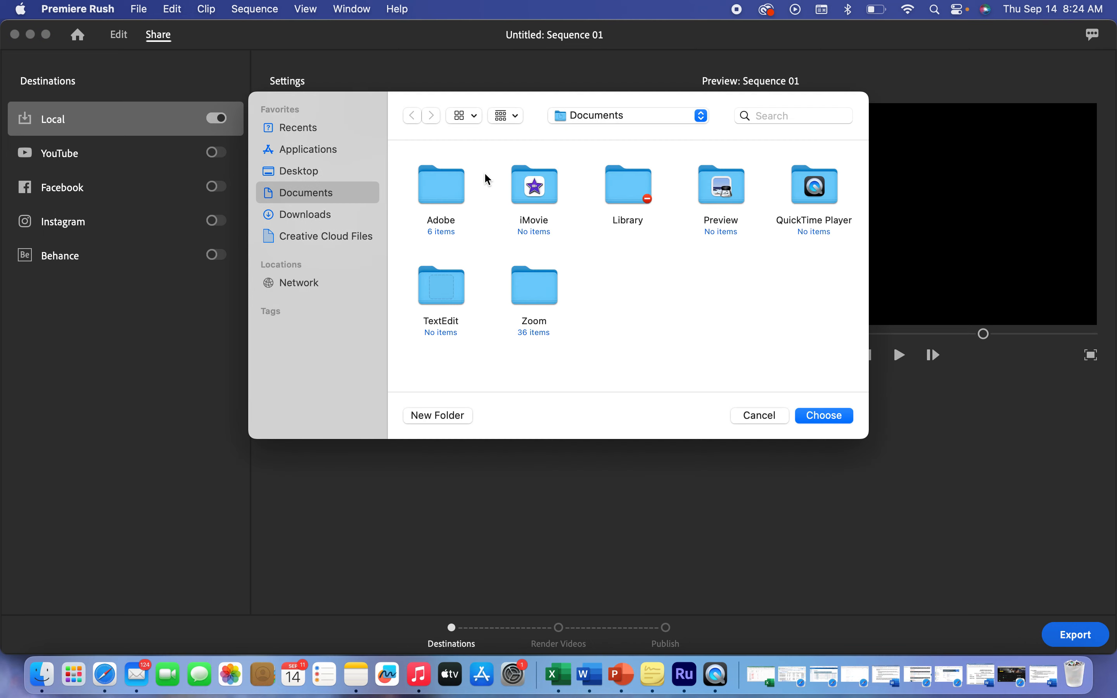
pyautogui.click(292, 173)
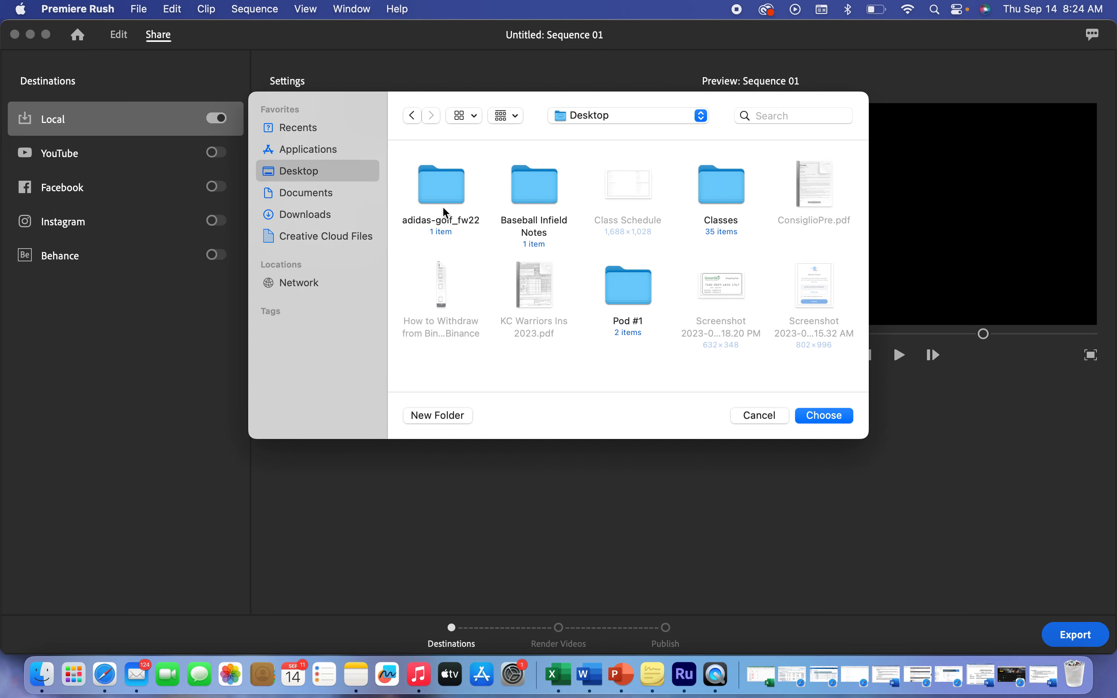
pyautogui.doubleClick(617, 283)
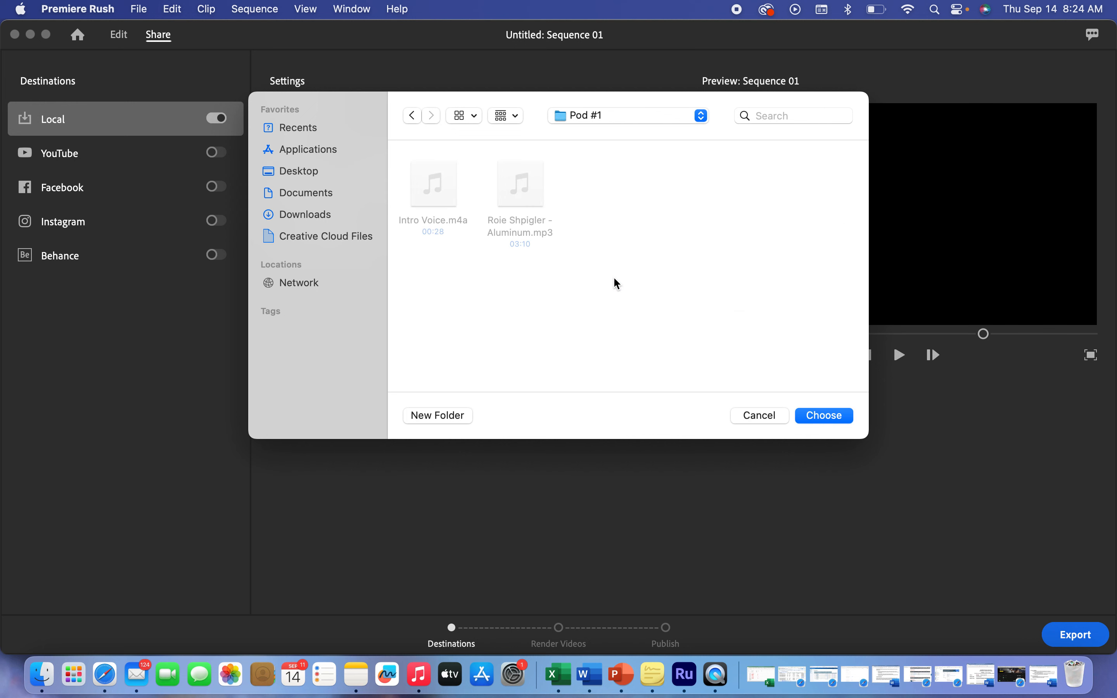
pyautogui.click(835, 421)
pyautogui.click(1091, 635)
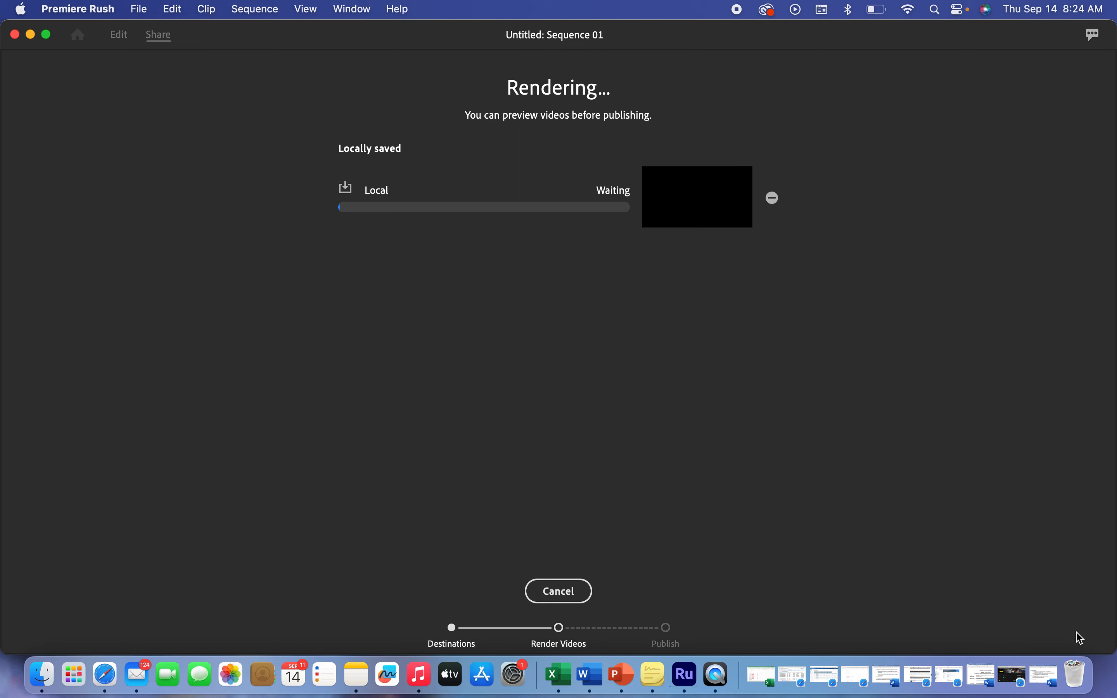